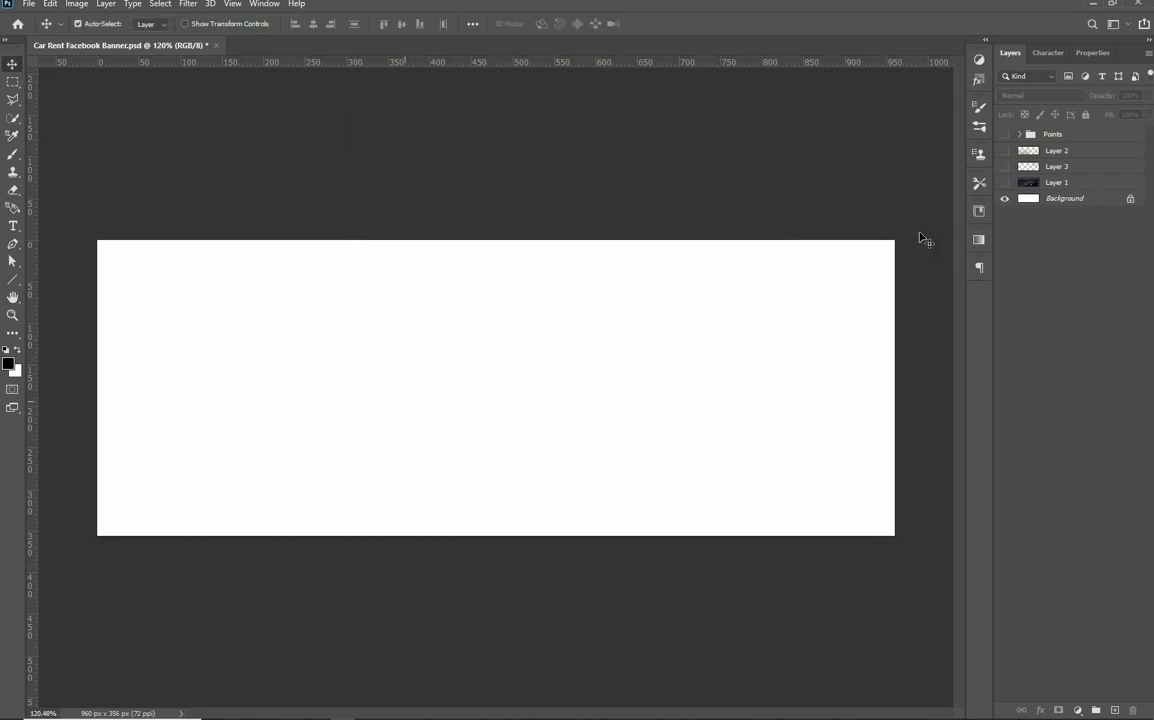
Show the car photo on Layer 1 and make it the active layer
{"action": "left_click", "coordinate": [1004, 182]}
{"action": "left_click", "coordinate": [422, 316]}
{"action": "key", "text": "t"}
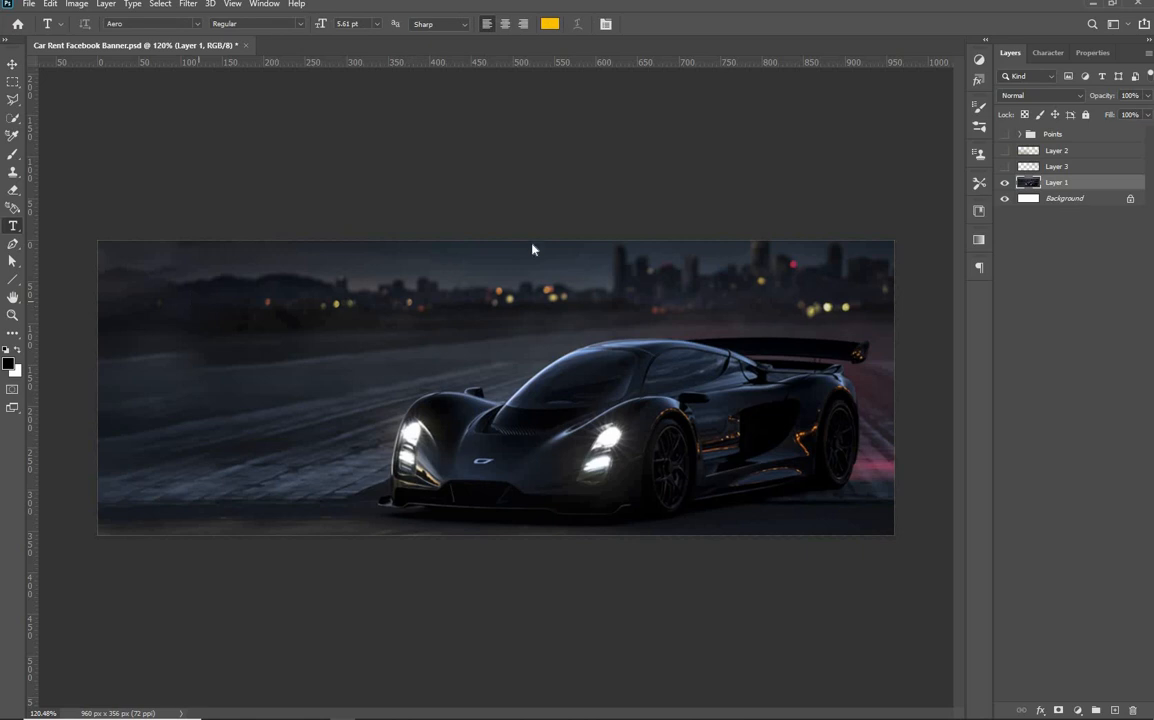
Copy the words "Choose Your" from the Notepad notes and start a text layer in the banner's upper-left area in Photoshop
{"action": "key", "text": "alt+Tab"}
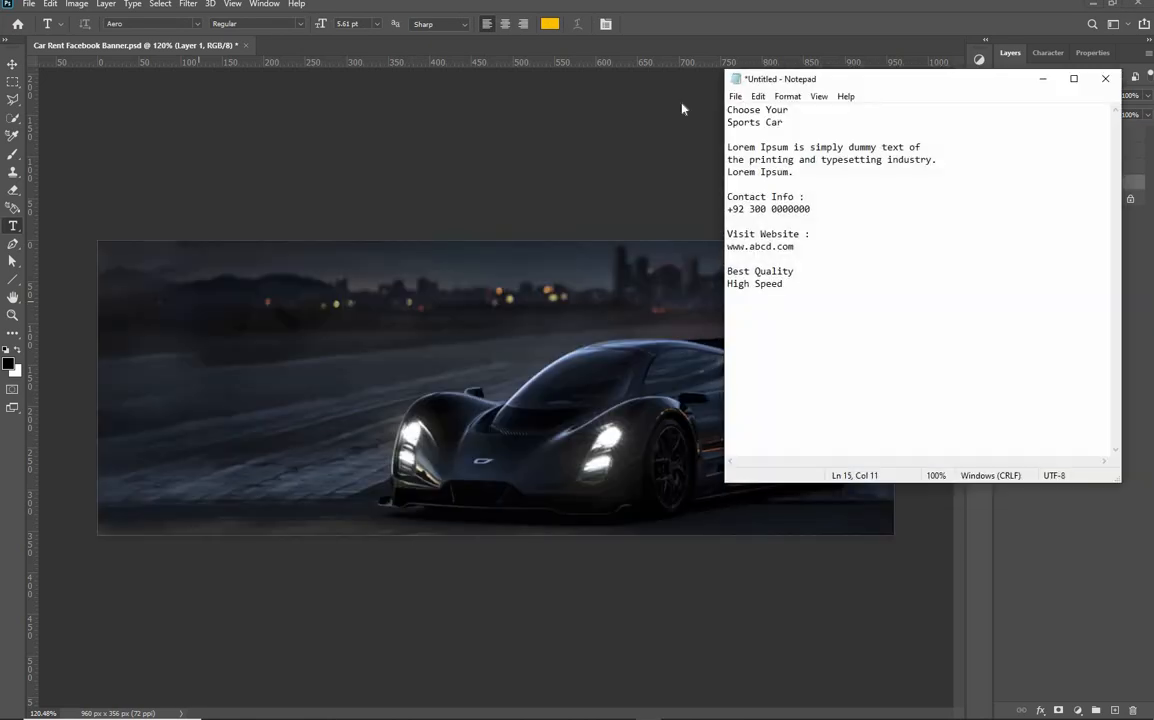
{"action": "left_click_drag", "start_coordinate": [789, 110], "coordinate": [727, 110]}
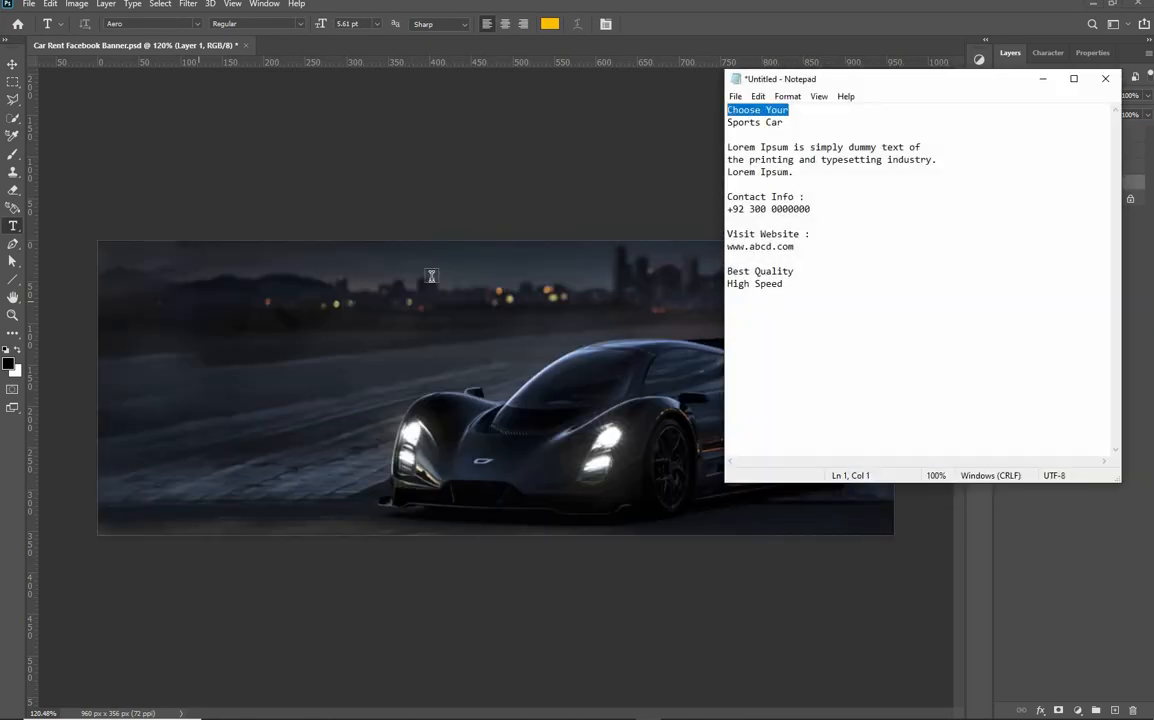
{"action": "left_click", "coordinate": [274, 330]}
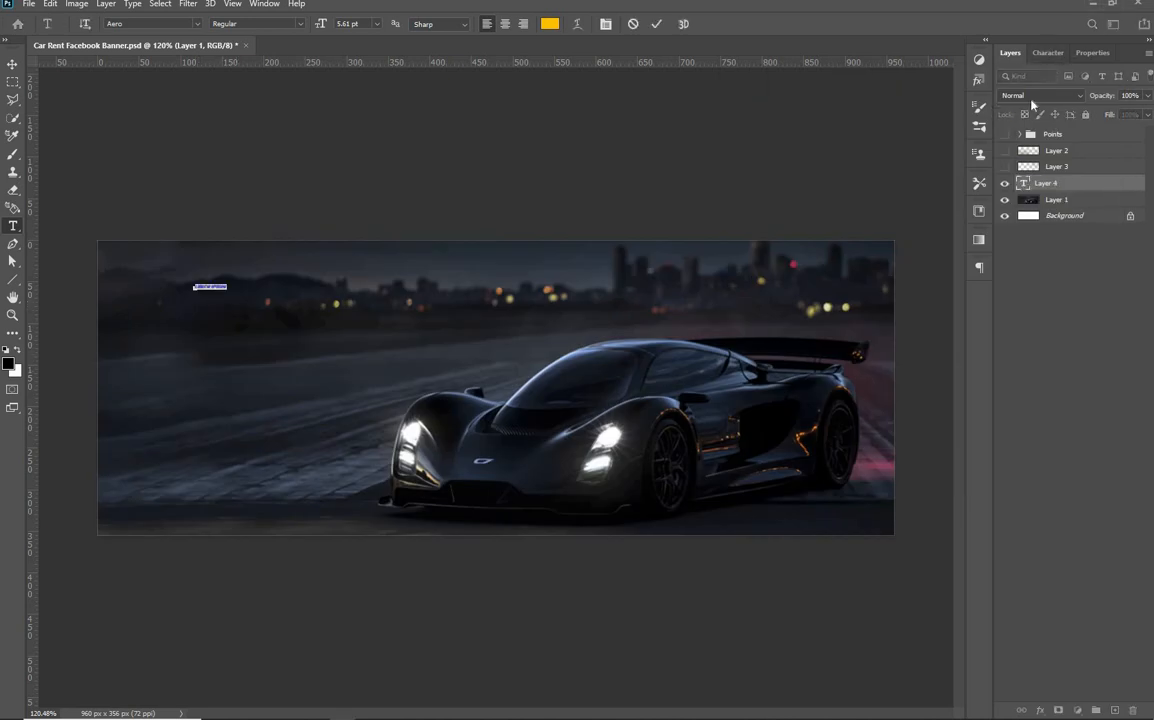
Format the placeholder text as 43 pt Montserrat SemiBold Italic
{"action": "left_click", "coordinate": [1052, 53]}
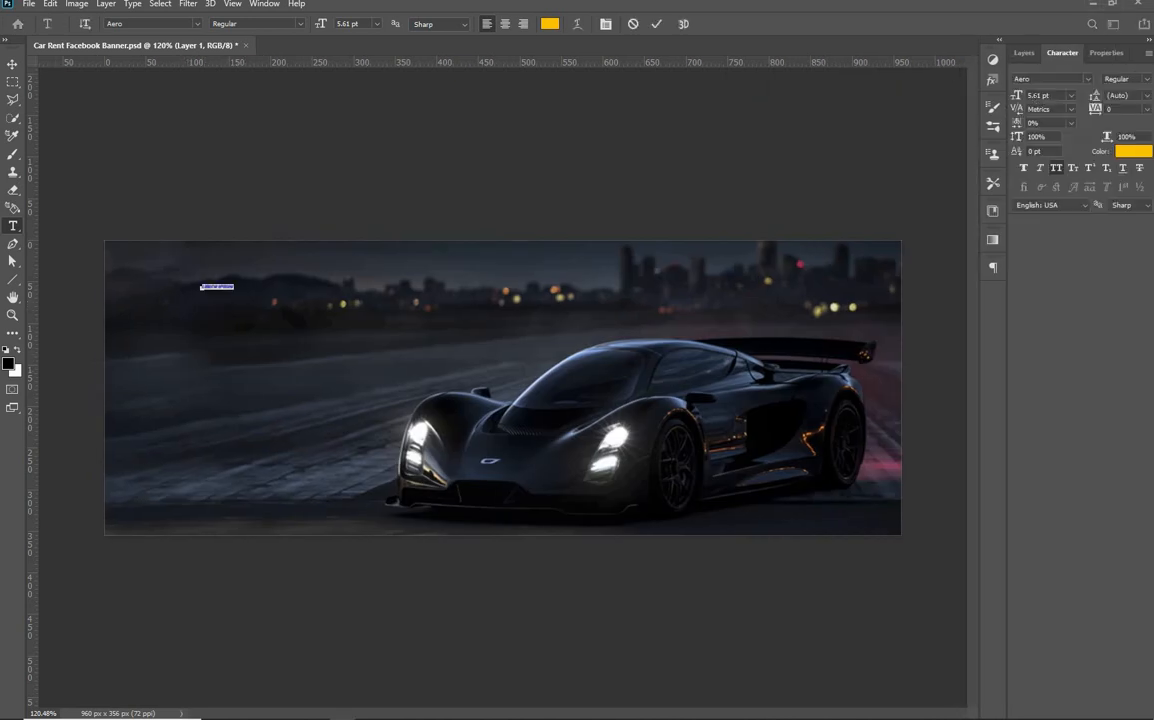
{"action": "type", "text": "43pt"}
{"action": "key", "text": "Return"}
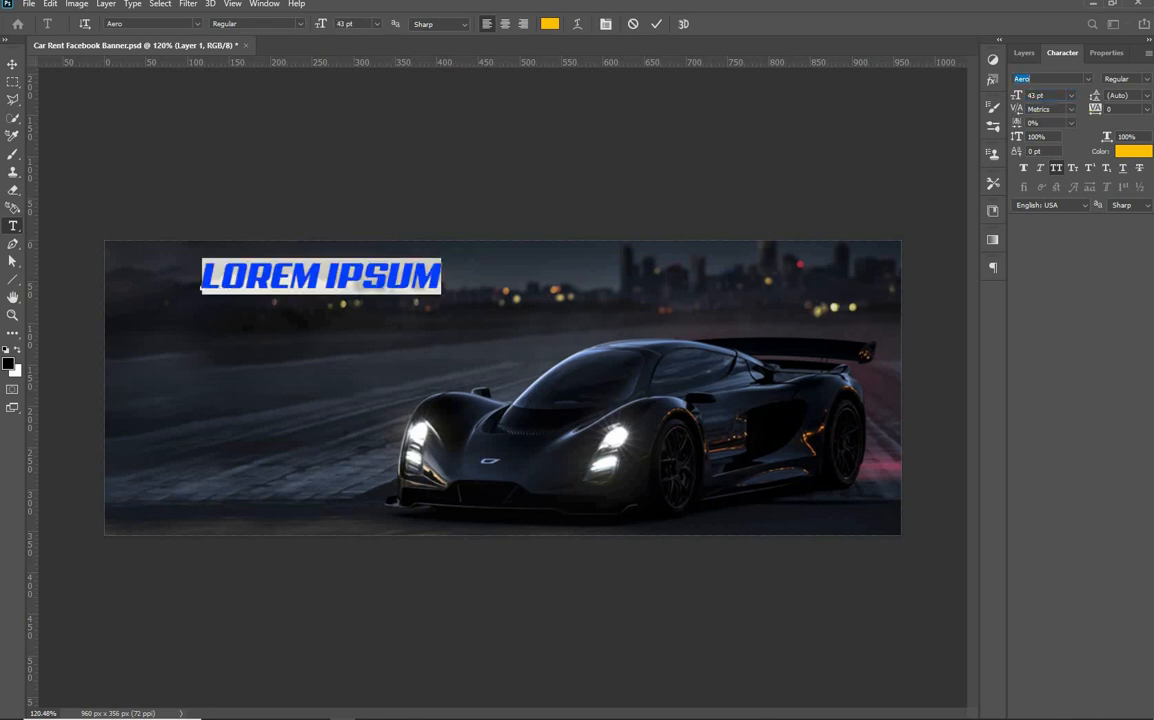
{"action": "type", "text": "monts"}
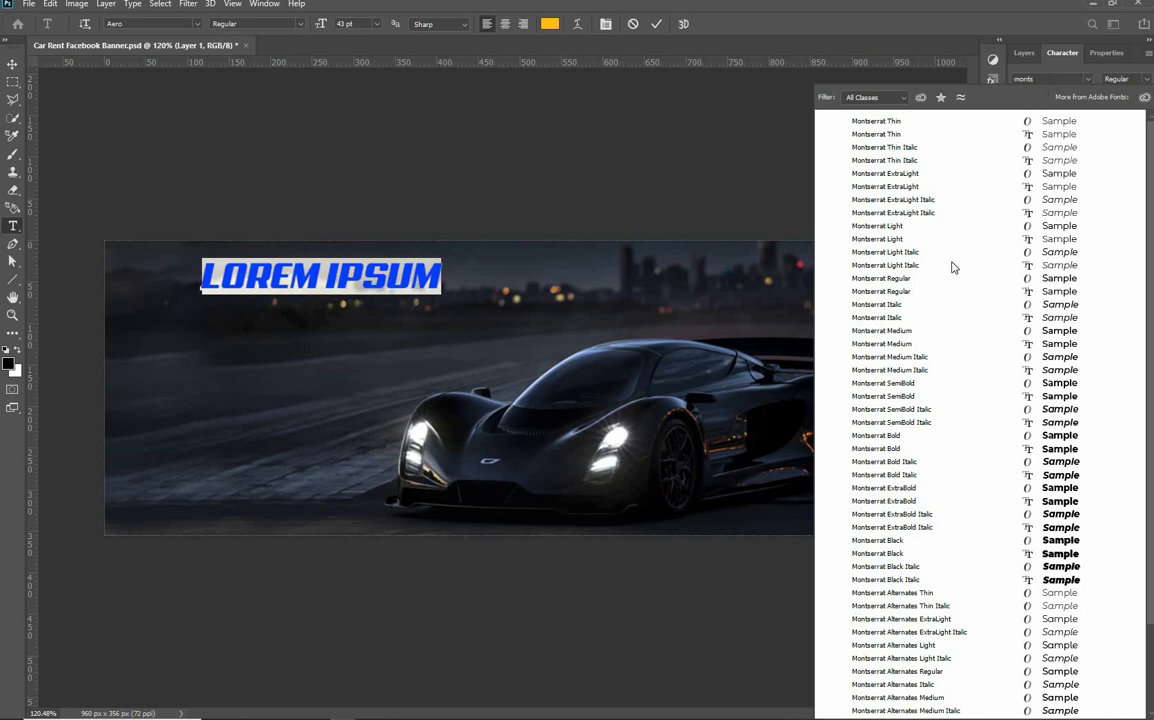
{"action": "left_click", "coordinate": [917, 418]}
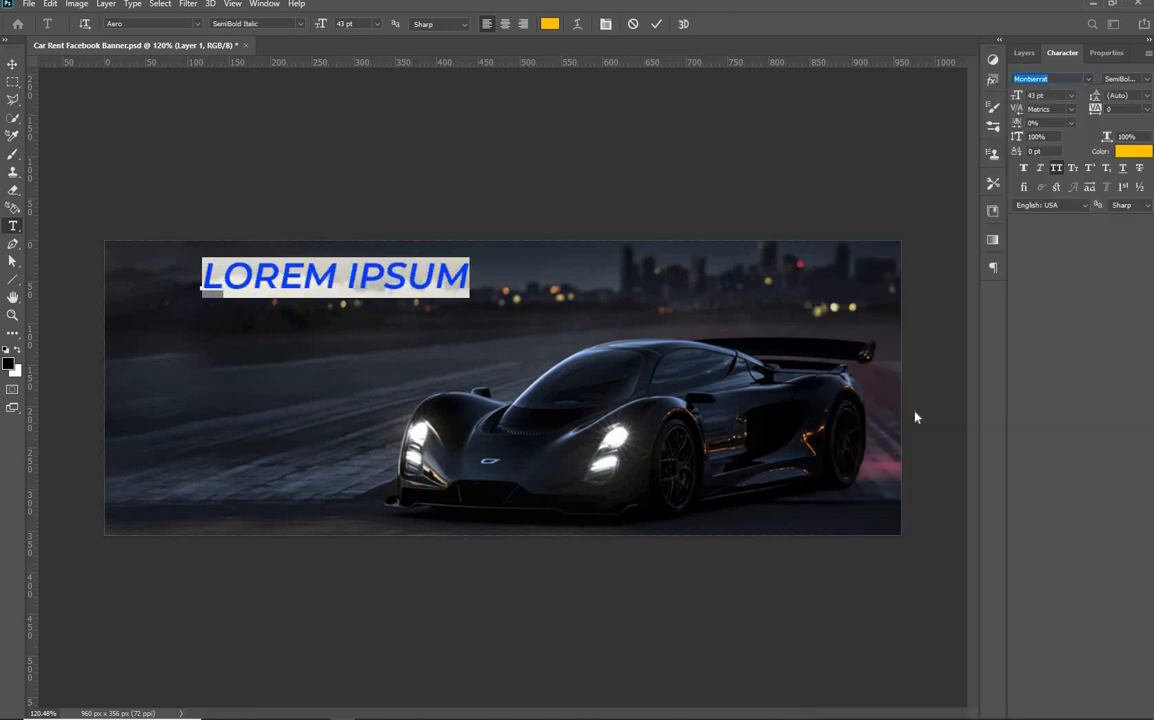
Replace the placeholder with CHOOSE YOUR and move the line down and left into the banner's upper-left area
{"action": "type", "text": "CHOOSE YOUR"}
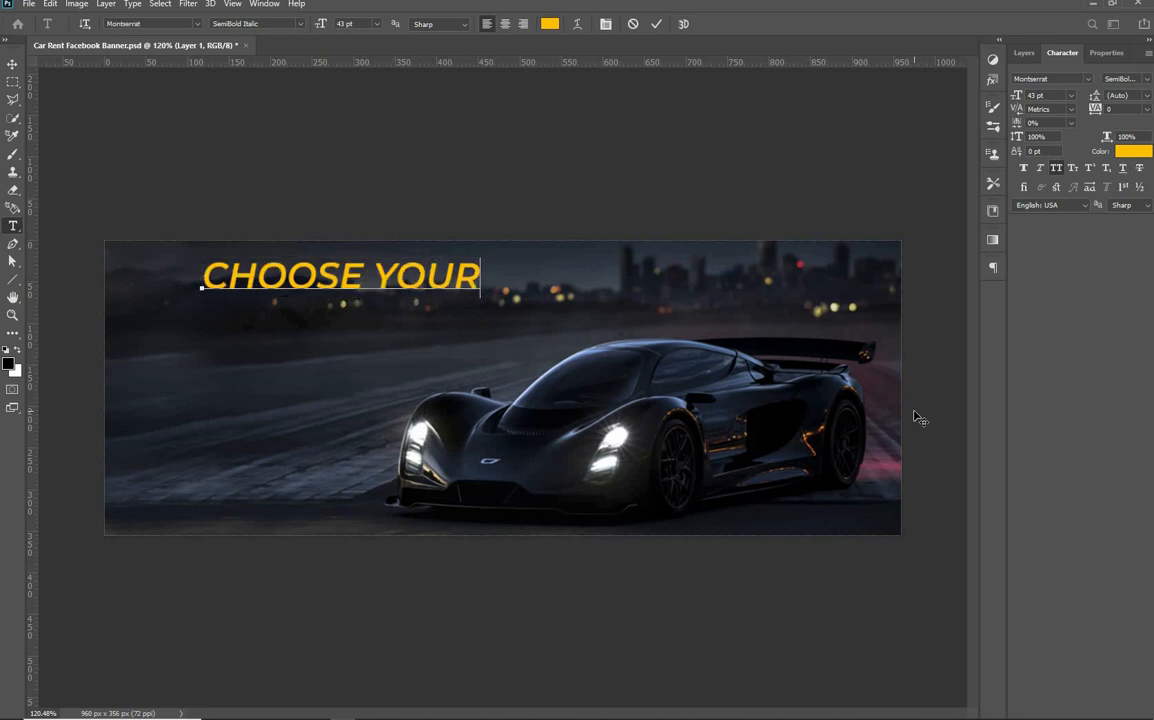
{"action": "key", "text": "ctrl+Return"}
{"action": "key", "text": "v"}
{"action": "left_click_drag", "start_coordinate": [423, 295], "coordinate": [378, 327]}
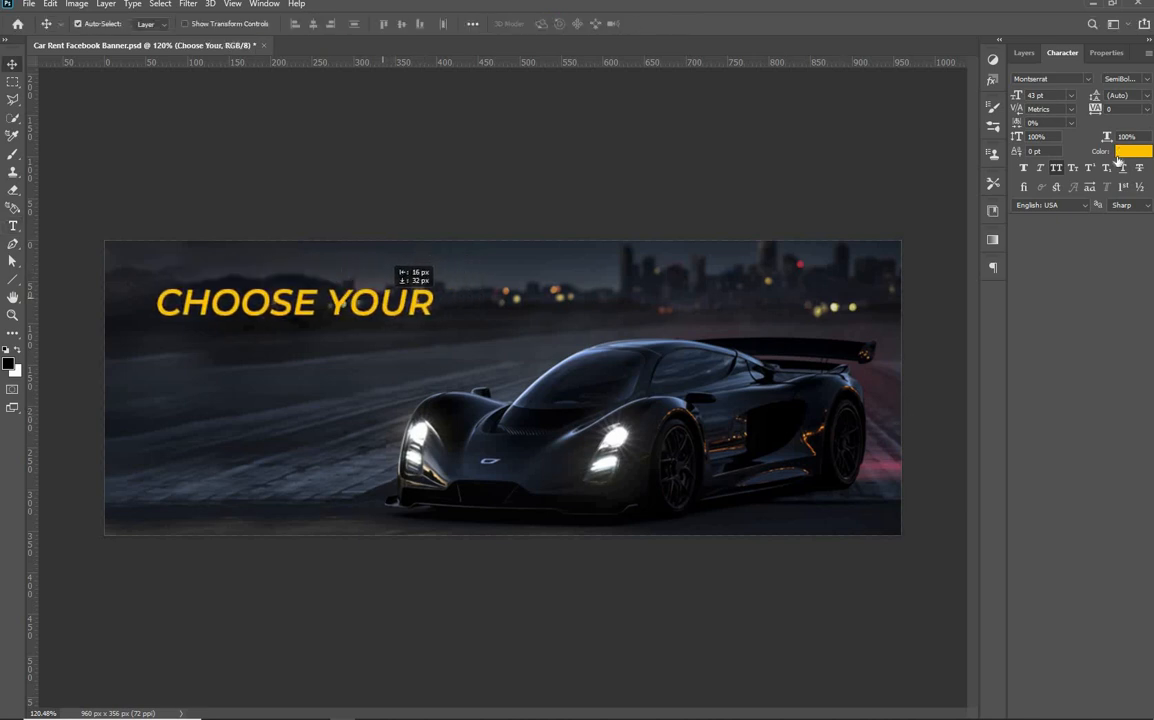
Set the CHOOSE YOUR text color to white
{"action": "left_click", "coordinate": [1132, 151]}
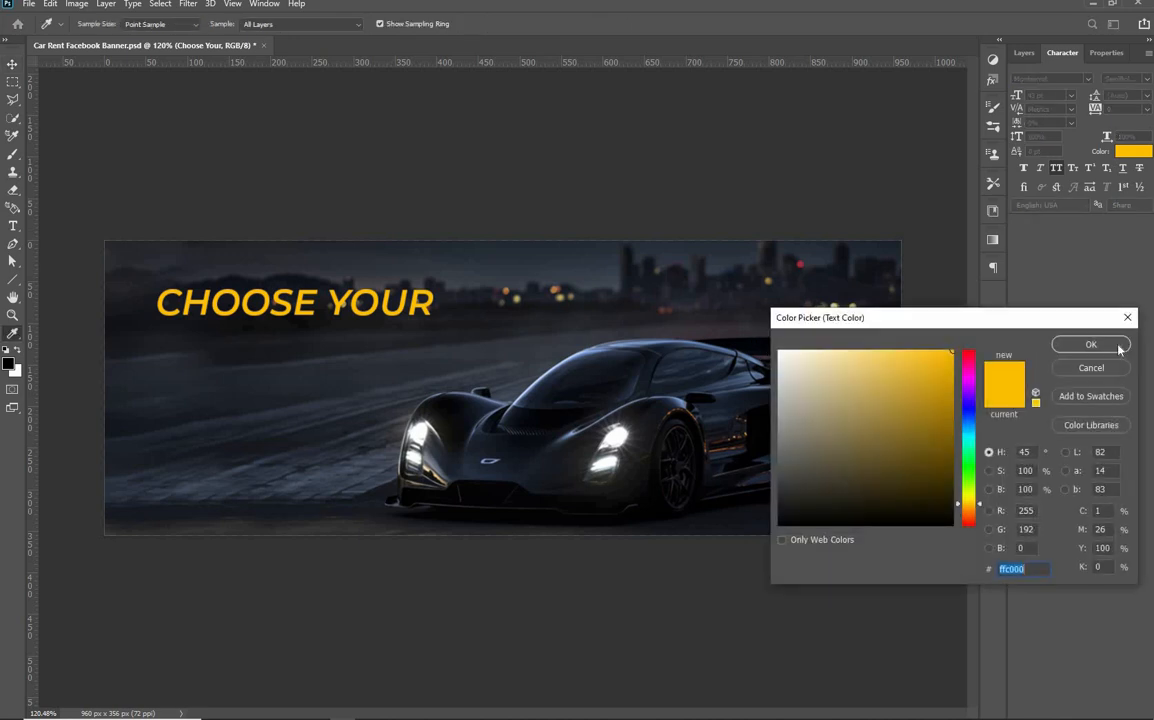
{"action": "left_click_drag", "start_coordinate": [800, 362], "coordinate": [307, 173]}
{"action": "key", "text": "Return"}
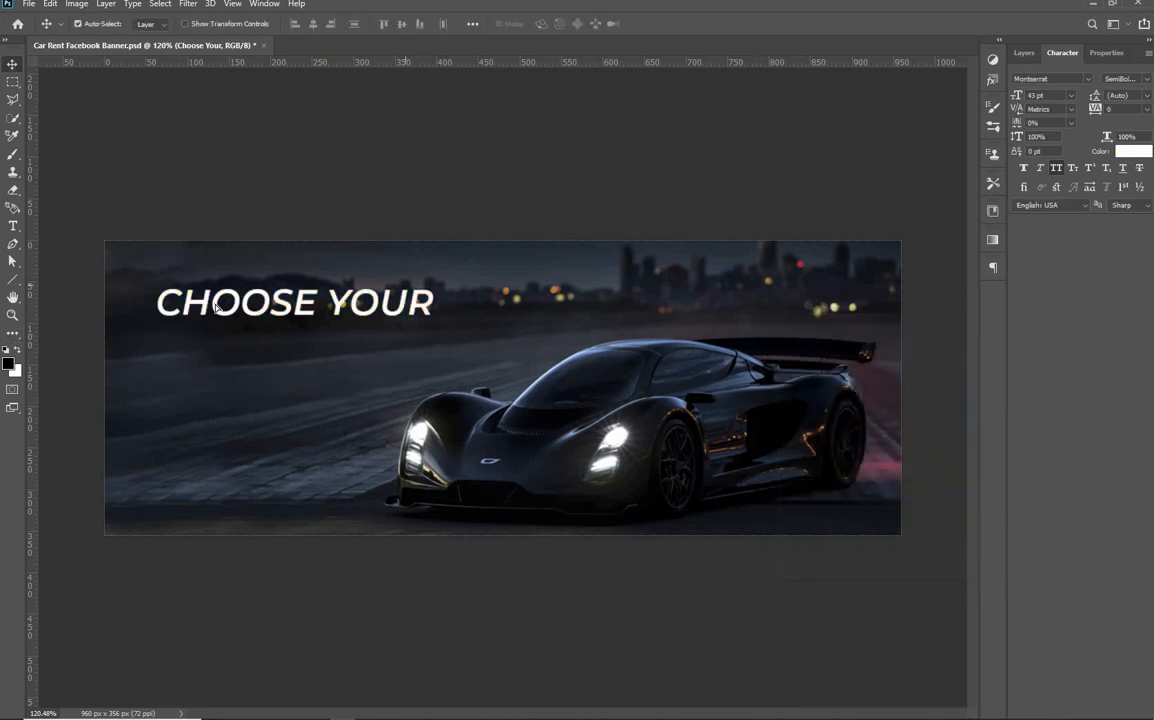
Shift the CHOOSE YOUR line about 14 px to the left
{"action": "key", "text": "Left"}
{"action": "key", "text": "Left"}
{"action": "key", "text": "Left"}
{"action": "key", "text": "Left"}
{"action": "key", "text": "Left"}
{"action": "key", "text": "Left"}
{"action": "key", "text": "Left"}
{"action": "key", "text": "Left"}
{"action": "key", "text": "Left"}
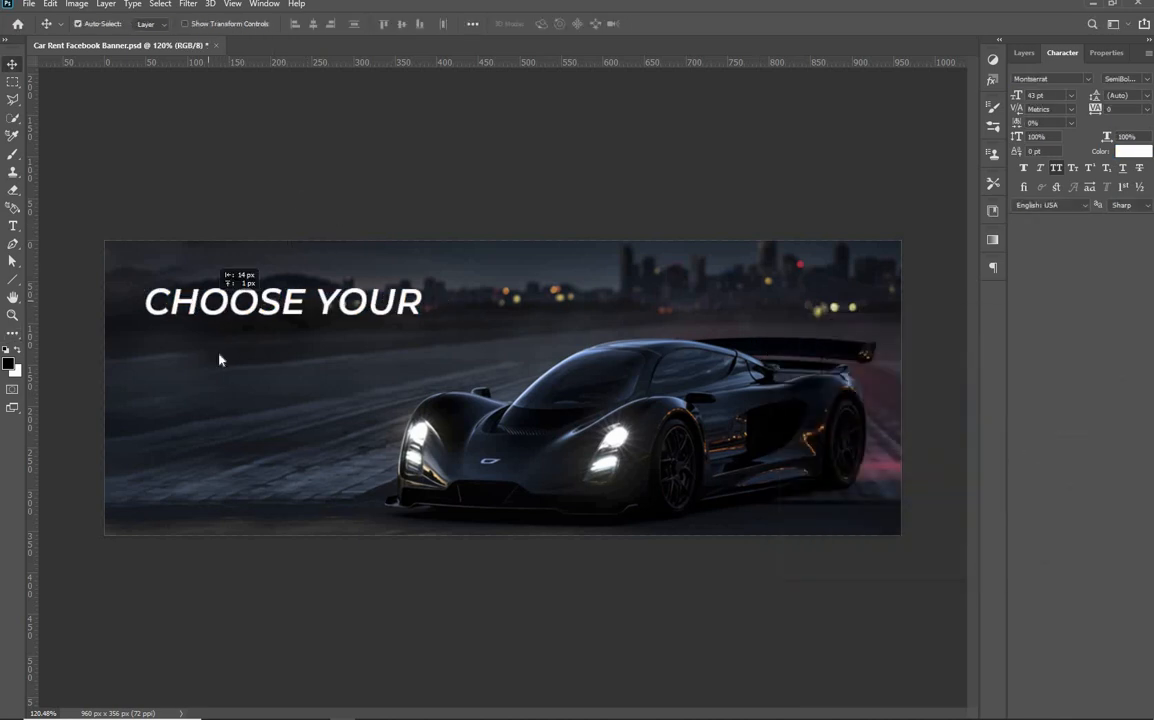
Start a second text layer just below CHOOSE YOUR and set its font to Aero Regular
{"action": "key", "text": "t"}
{"action": "left_click", "coordinate": [218, 351]}
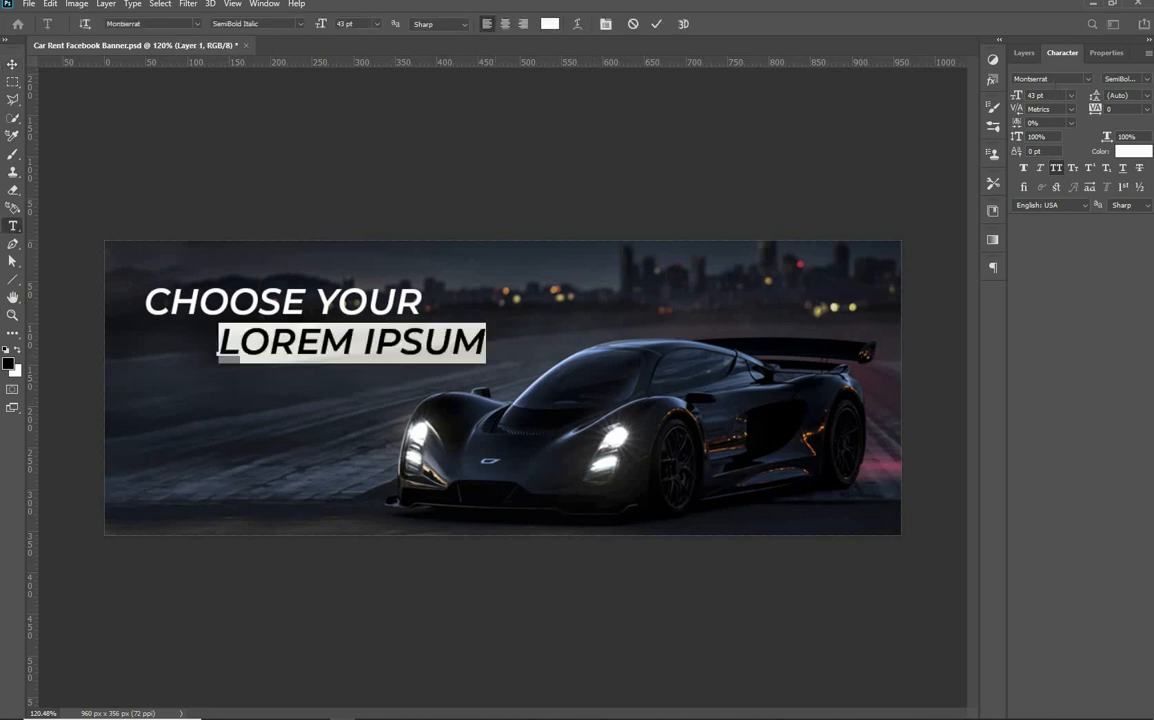
{"action": "left_click", "coordinate": [1055, 82]}
{"action": "type", "text": "aero"}
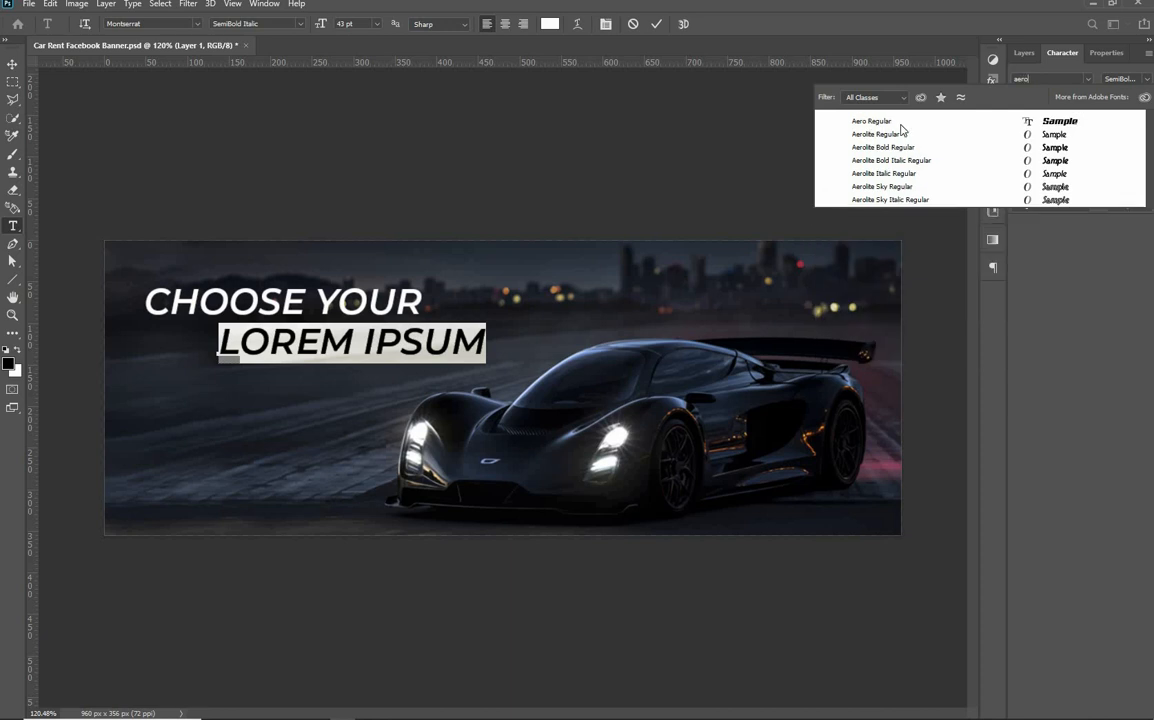
{"action": "key", "text": "Down"}
{"action": "key", "text": "Up"}
{"action": "key", "text": "Return"}
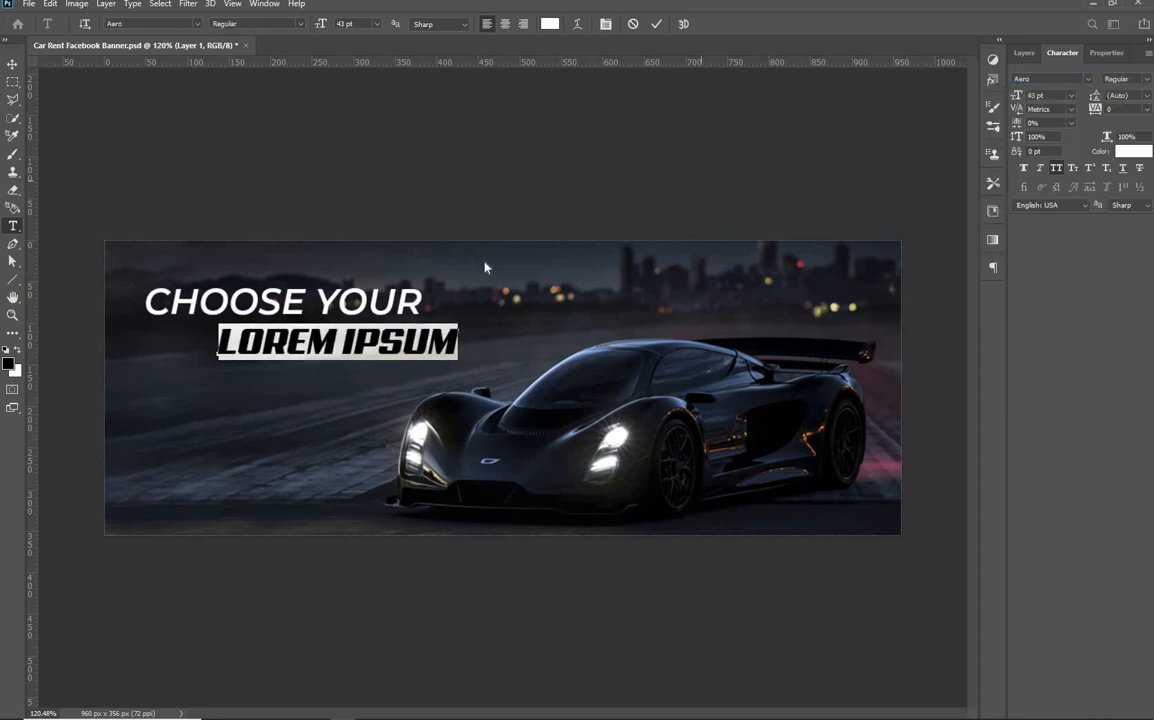
Copy "Sports Car" from the Notepad notes and paste it over the second line's placeholder in Photoshop
{"action": "key", "text": "alt+Tab"}
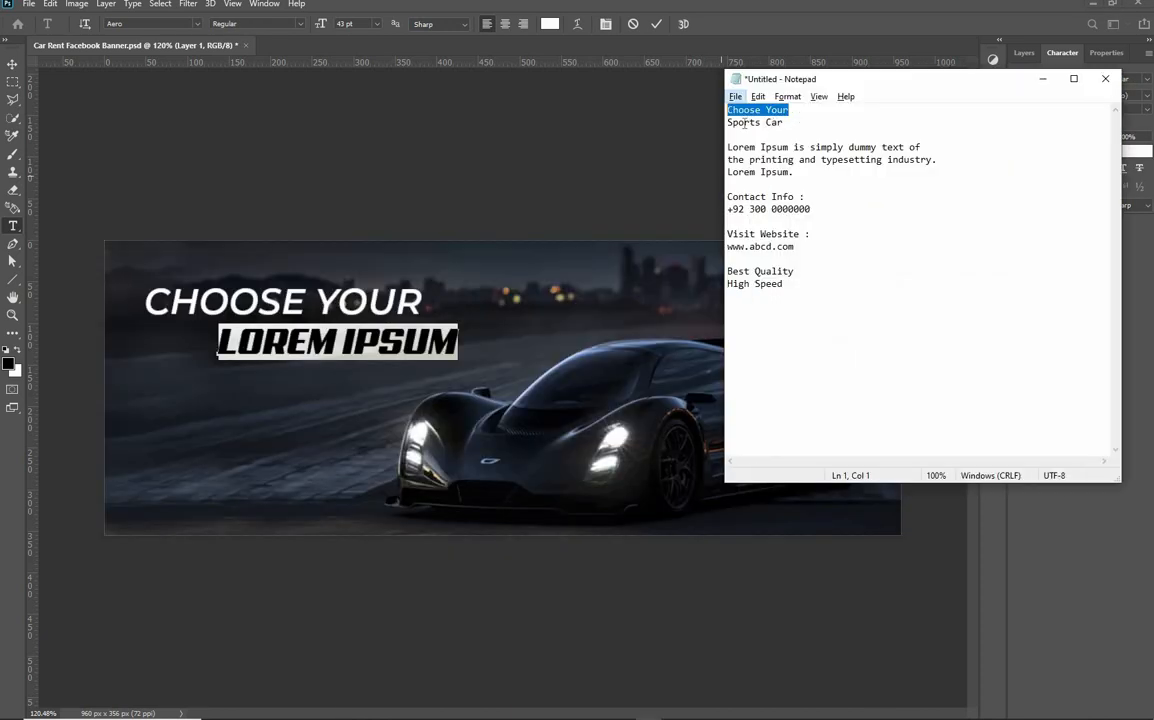
{"action": "double_click", "coordinate": [745, 122]}
{"action": "left_click_drag", "start_coordinate": [784, 122], "coordinate": [727, 122]}
{"action": "key", "text": "ctrl+c"}
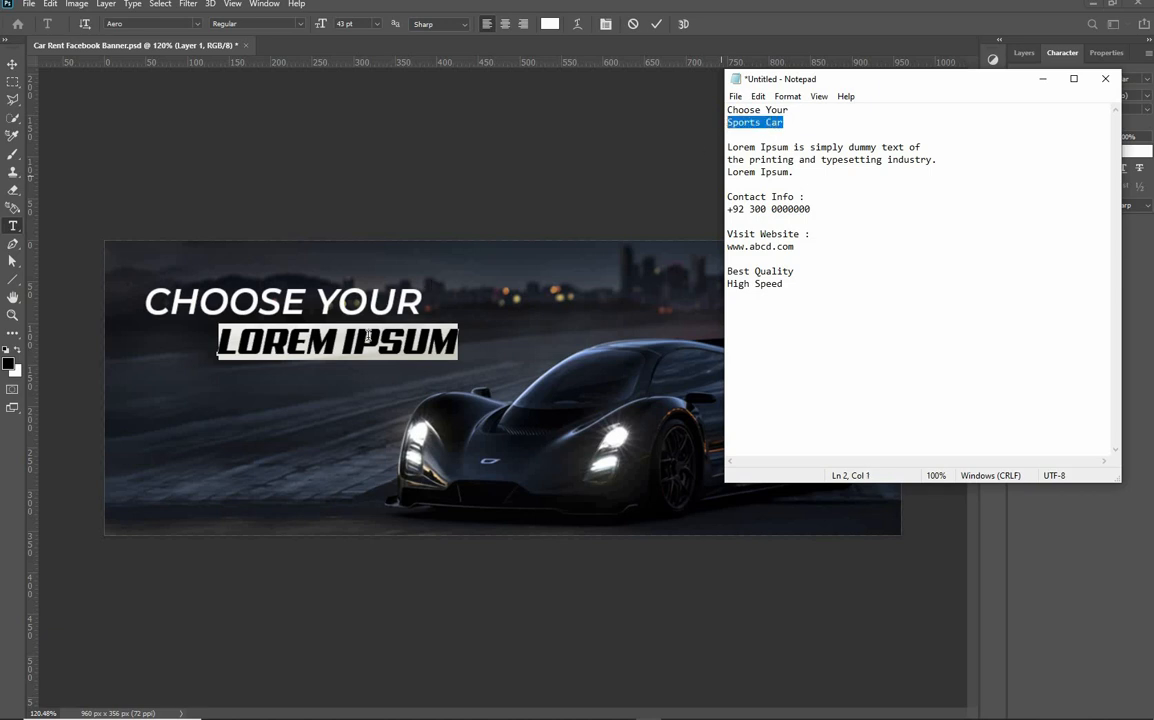
{"action": "key", "text": "alt+Tab"}
{"action": "key", "text": "ctrl+v"}
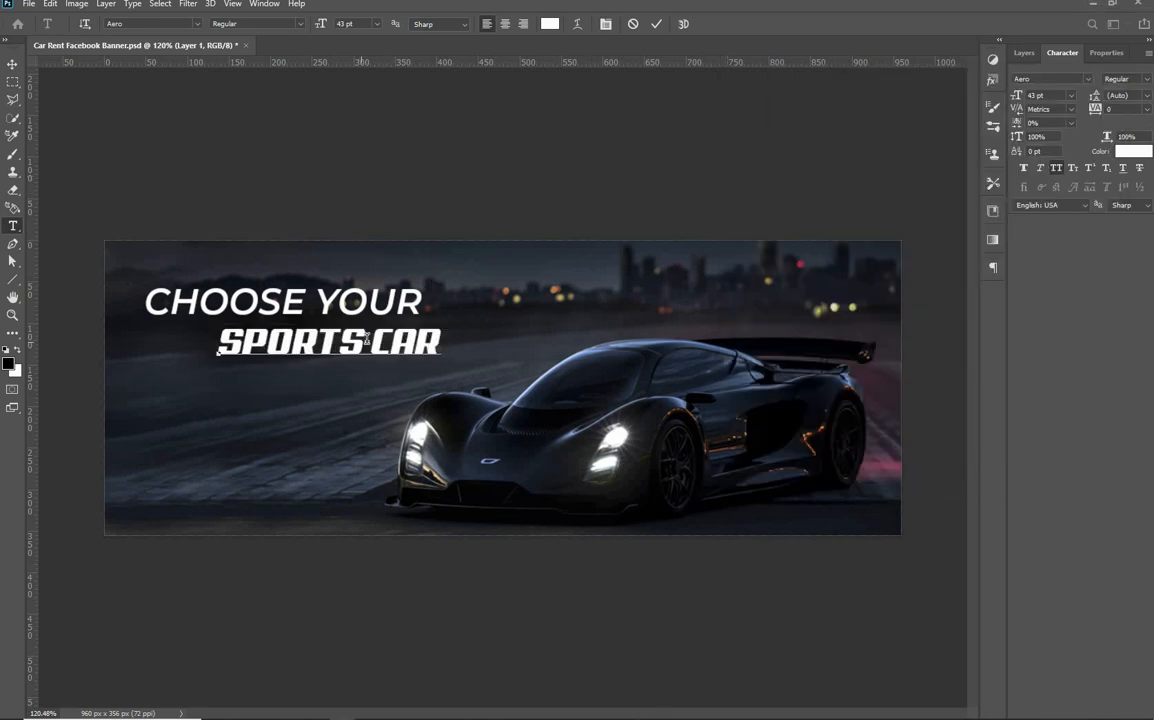
Align SPORTS CAR with the left edge of CHOOSE YOUR and set its size to 65 pt
{"action": "key", "text": "ctrl+Return"}
{"action": "key", "text": "v"}
{"action": "left_click_drag", "start_coordinate": [371, 338], "coordinate": [298, 337]}
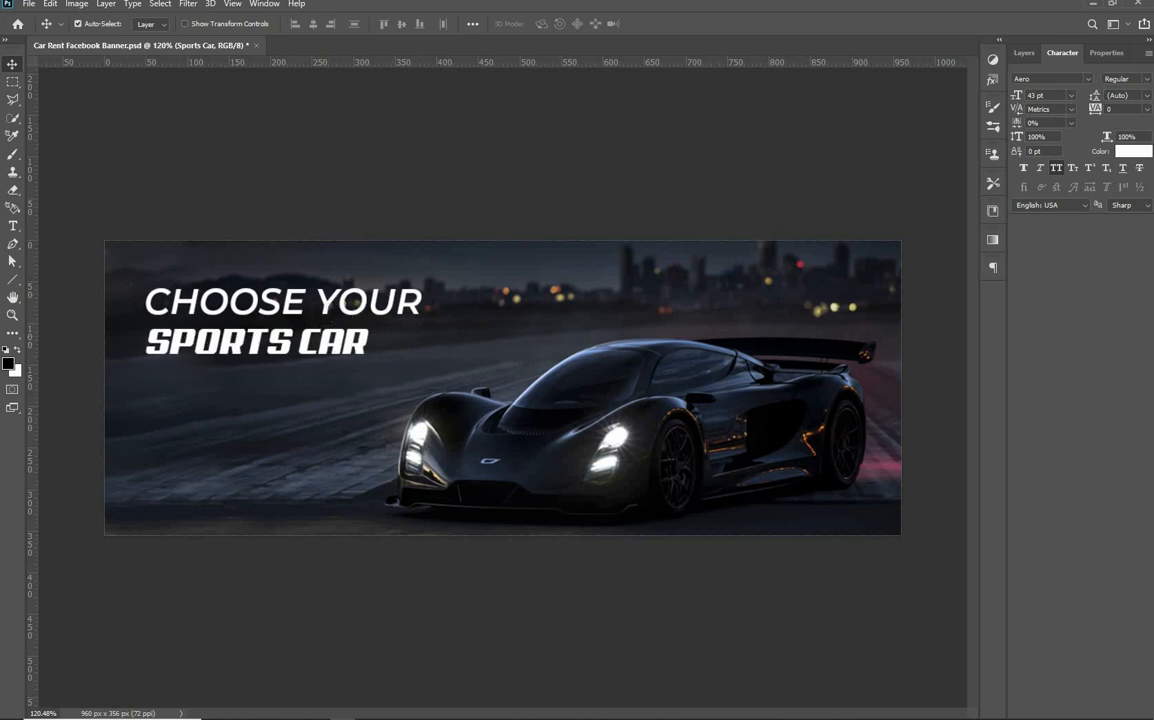
{"action": "type", "text": "65"}
{"action": "key", "text": "Return"}
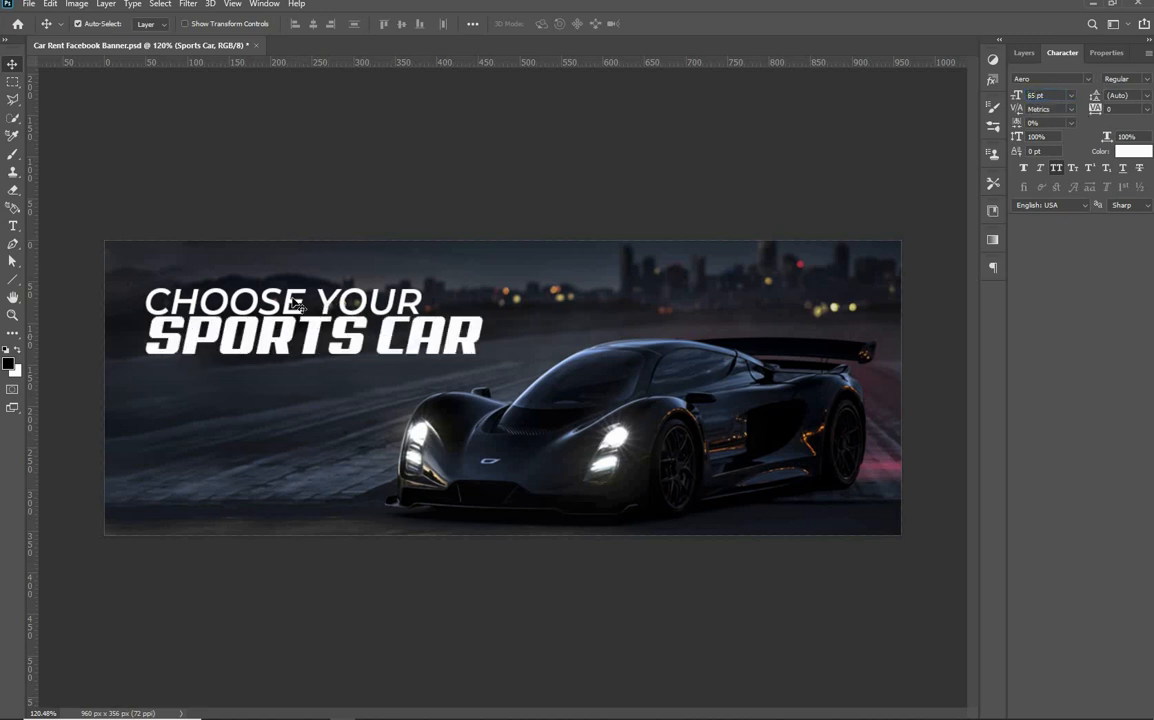
Move CHOOSE YOUR slightly up and to the right above the enlarged SPORTS CAR line
{"action": "left_click_drag", "start_coordinate": [296, 298], "coordinate": [298, 292]}
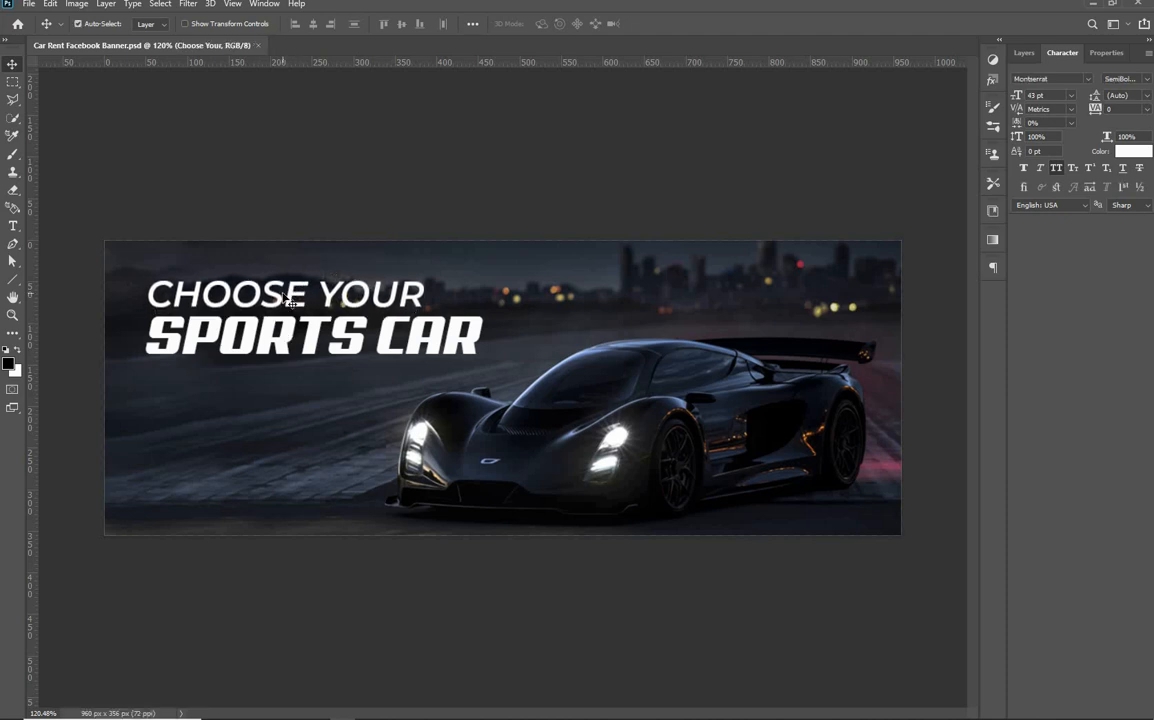
{"action": "key", "text": "Right"}
{"action": "key", "text": "Right"}
{"action": "key", "text": "Right"}
{"action": "key", "text": "Right"}
{"action": "key", "text": "Right"}
{"action": "key", "text": "Right"}
{"action": "key", "text": "Right"}
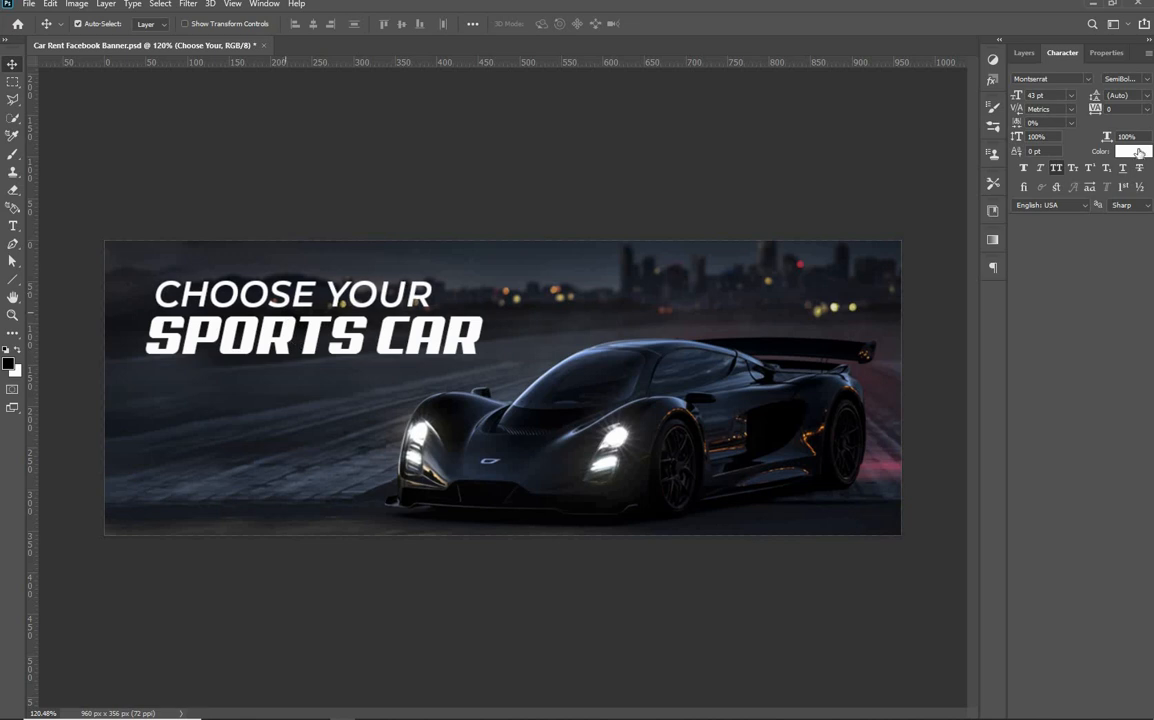
Set the SPORTS CAR text color to the golden yellow f9bb00
{"action": "key", "text": "alt+["}
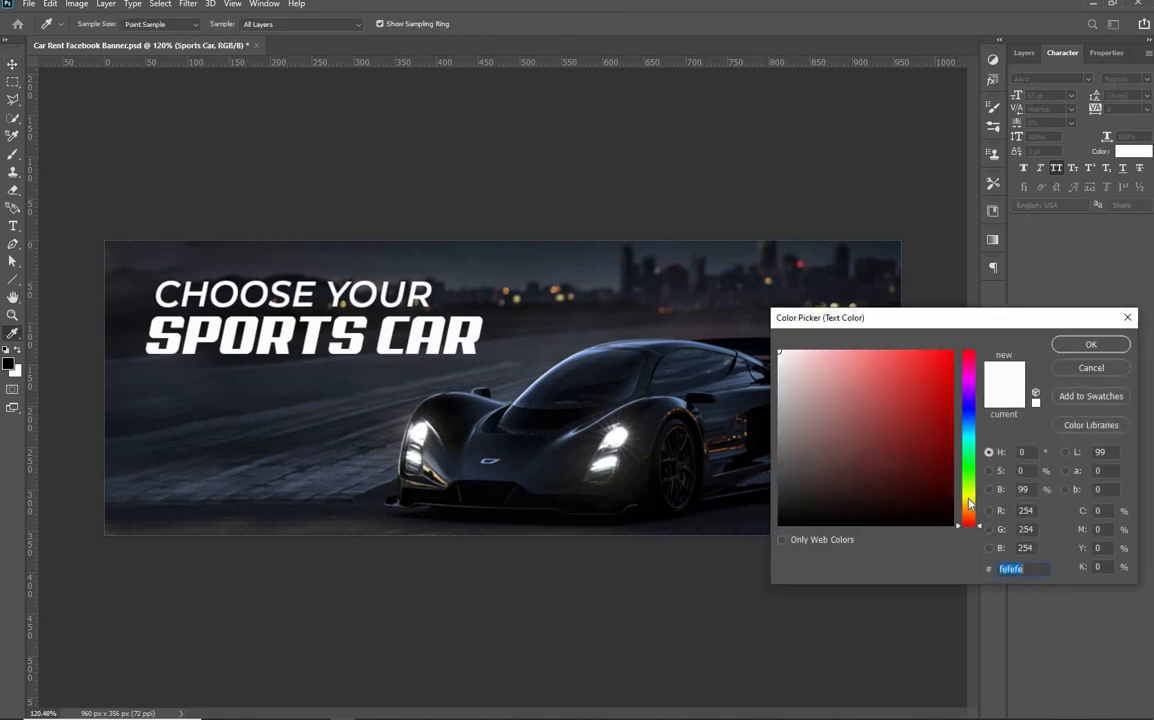
{"action": "left_click", "coordinate": [966, 499]}
{"action": "type", "text": "f9ea00"}
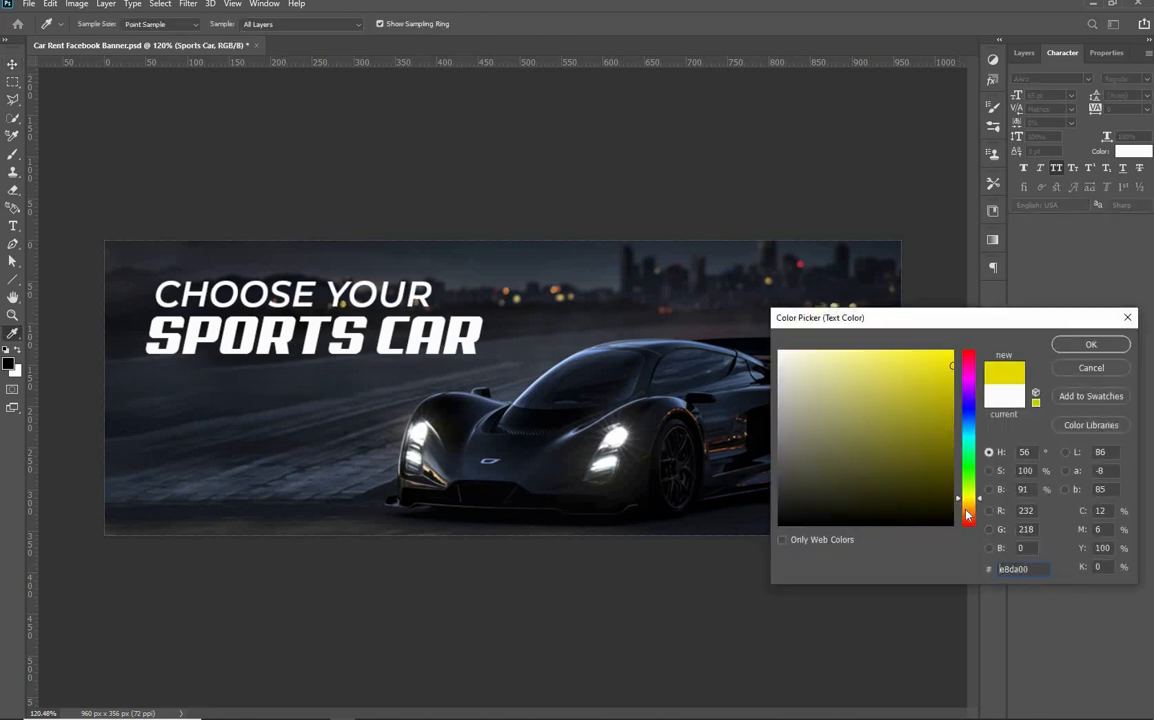
{"action": "left_click_drag", "start_coordinate": [967, 500], "coordinate": [974, 502]}
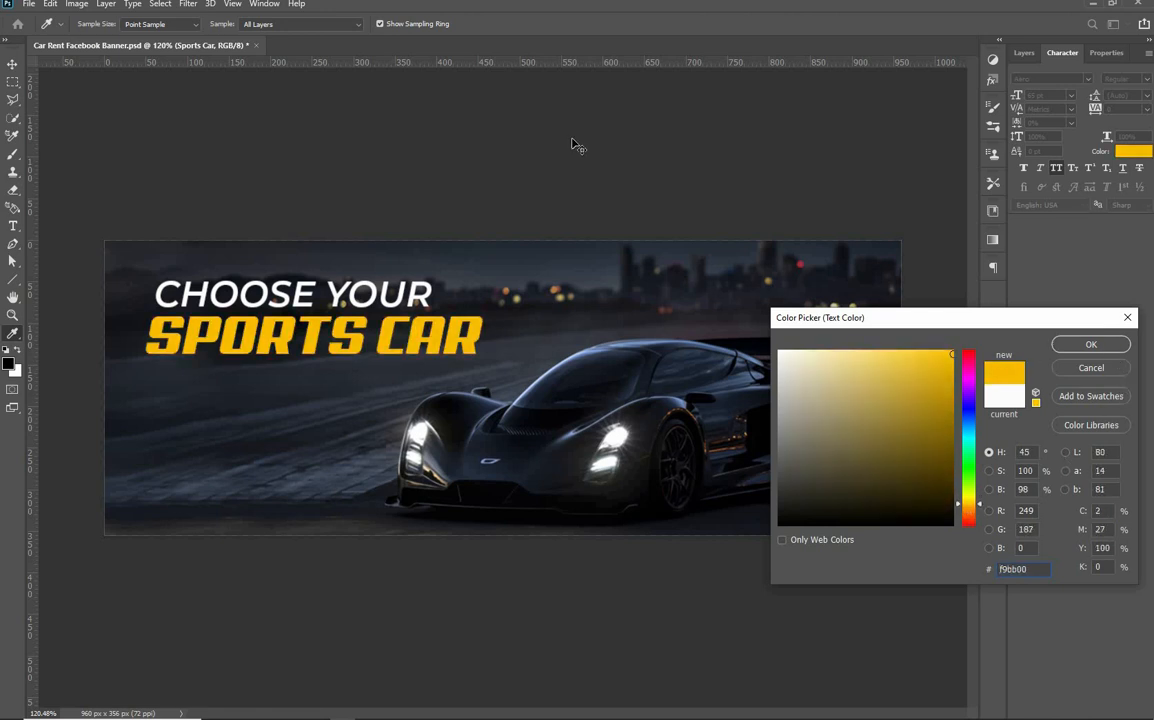
{"action": "key", "text": "Return"}
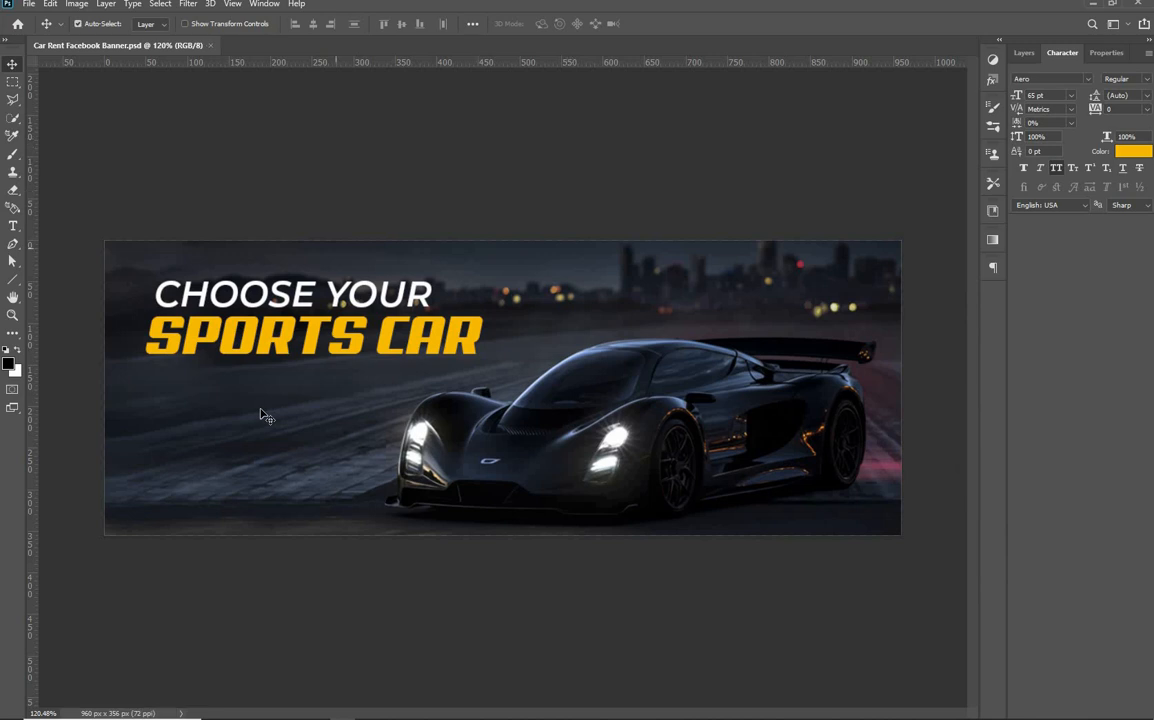
Start a third text layer below SPORTS CAR and set its size to 15 pt
{"action": "key", "text": "t"}
{"action": "left_click", "coordinate": [208, 398]}
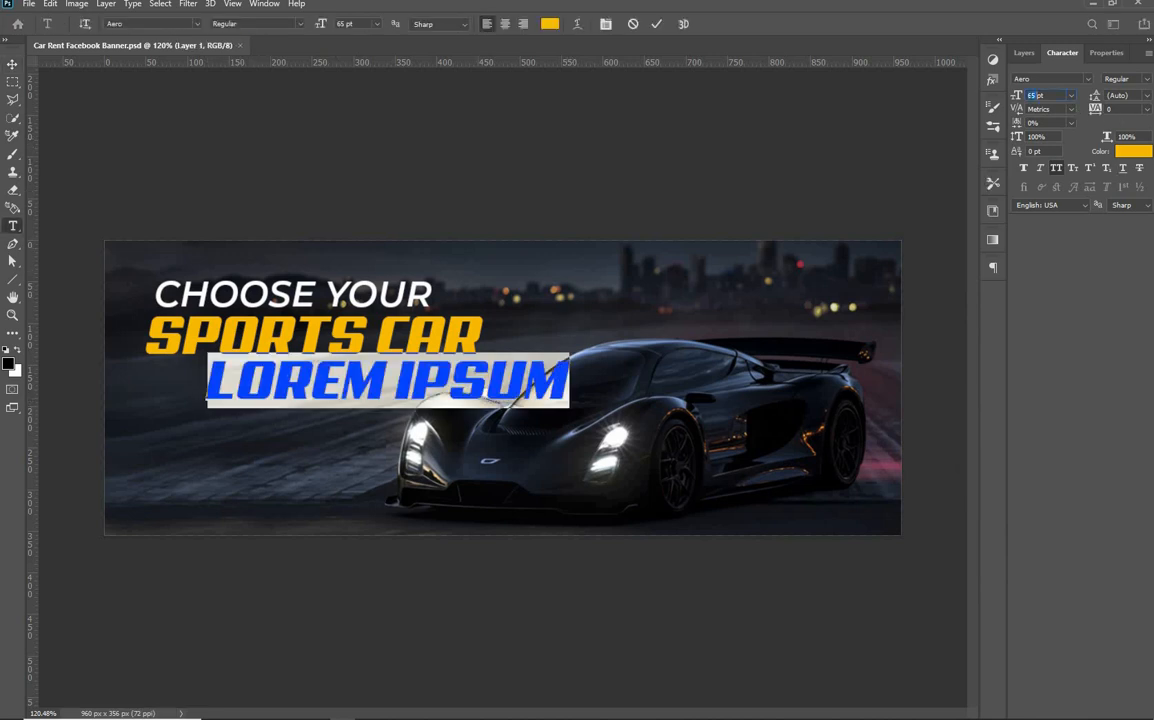
{"action": "type", "text": "15"}
{"action": "key", "text": "Return"}
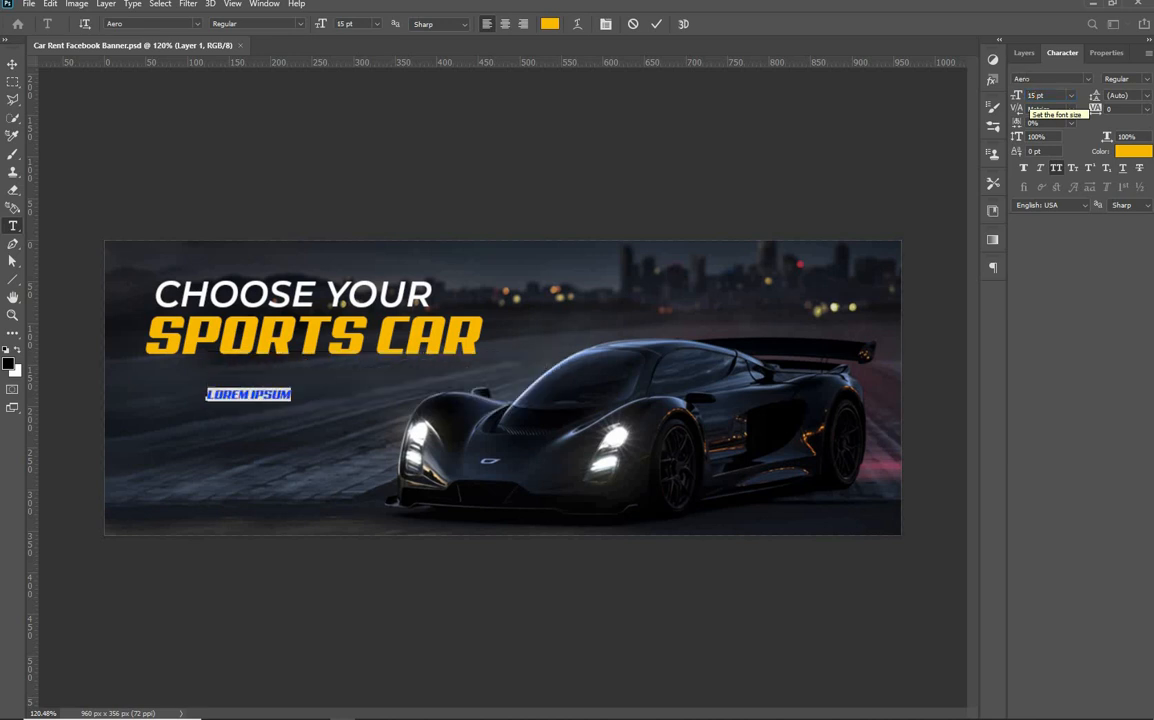
Set the third line's placeholder text to Montserrat Italic
{"action": "left_click", "coordinate": [1045, 78]}
{"action": "type", "text": "mont"}
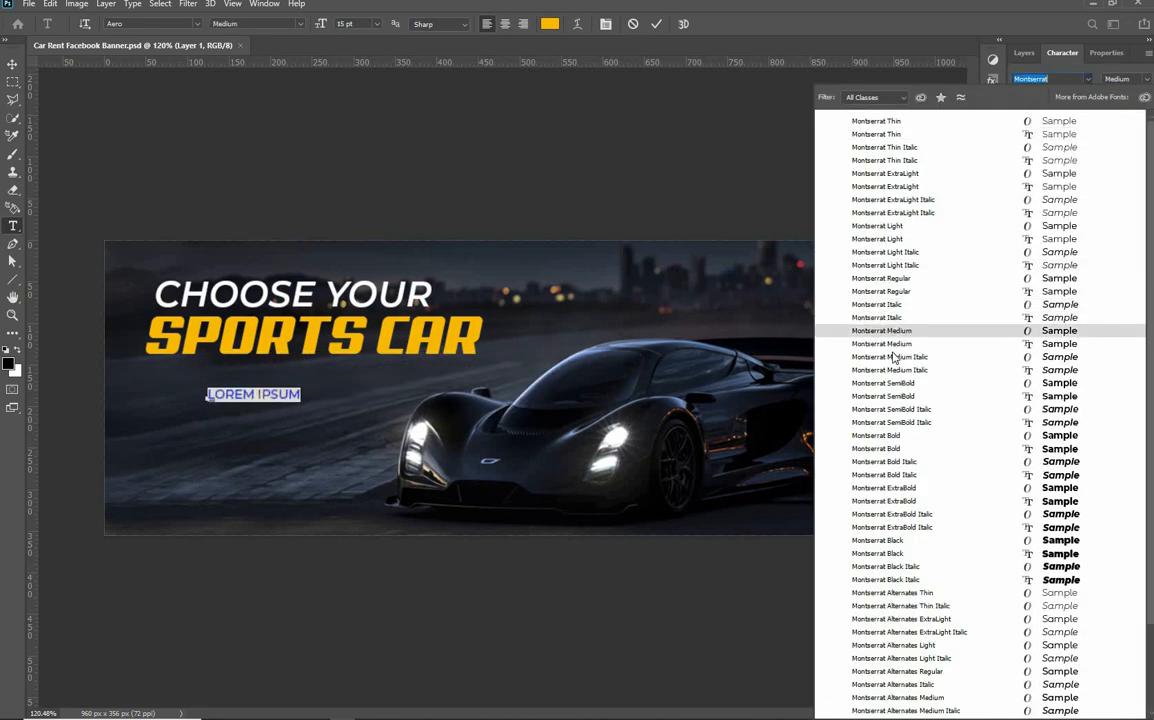
{"action": "key", "text": "Down"}
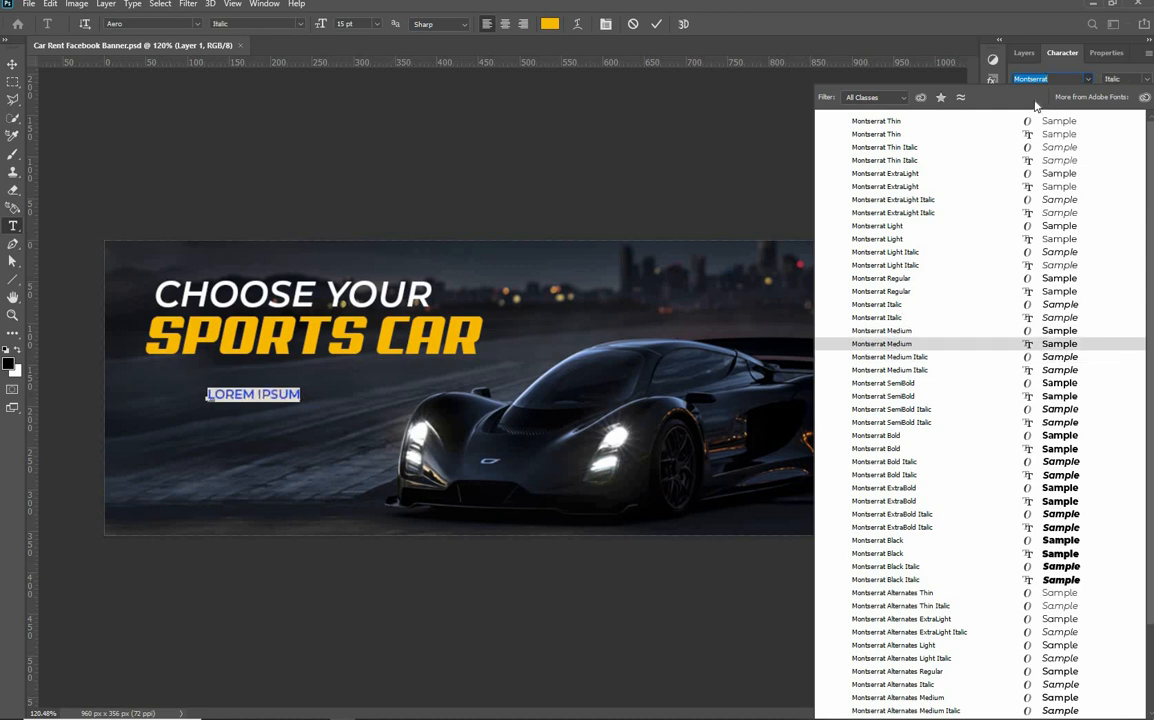
{"action": "left_click", "coordinate": [1135, 77]}
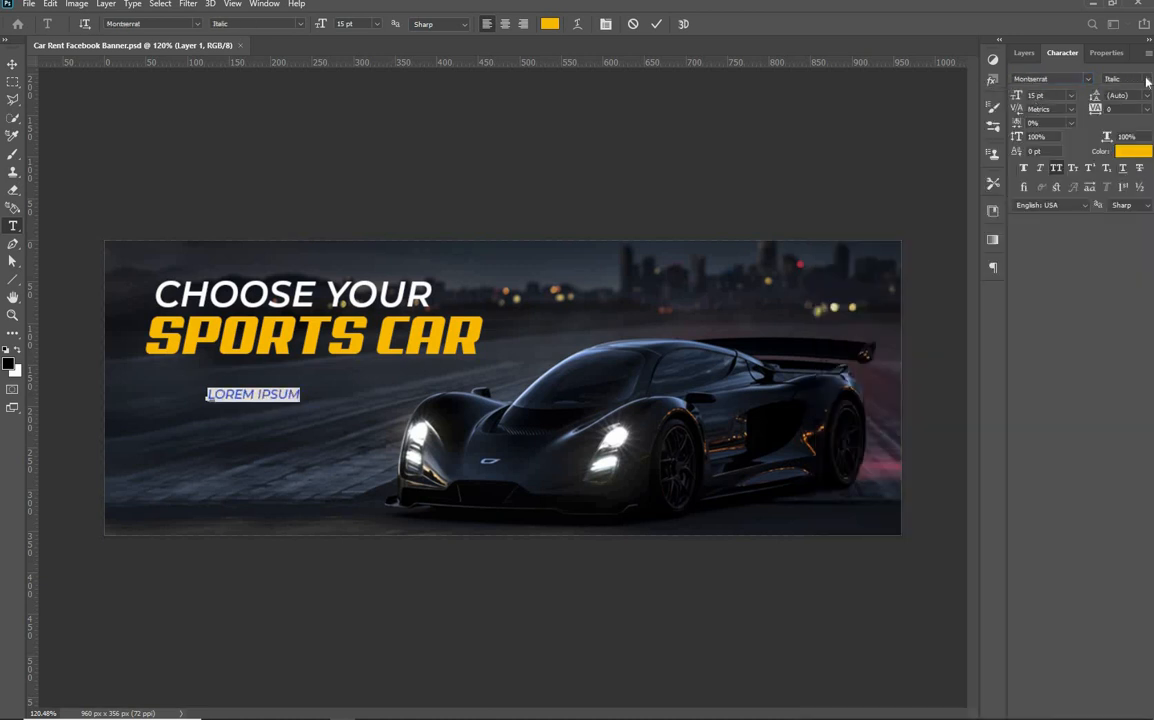
{"action": "left_click", "coordinate": [1147, 80]}
{"action": "left_click", "coordinate": [368, 370]}
Replace the third line's placeholder with the three-line Lorem Ipsum description copied from Notepad
{"action": "key", "text": "alt+Tab"}
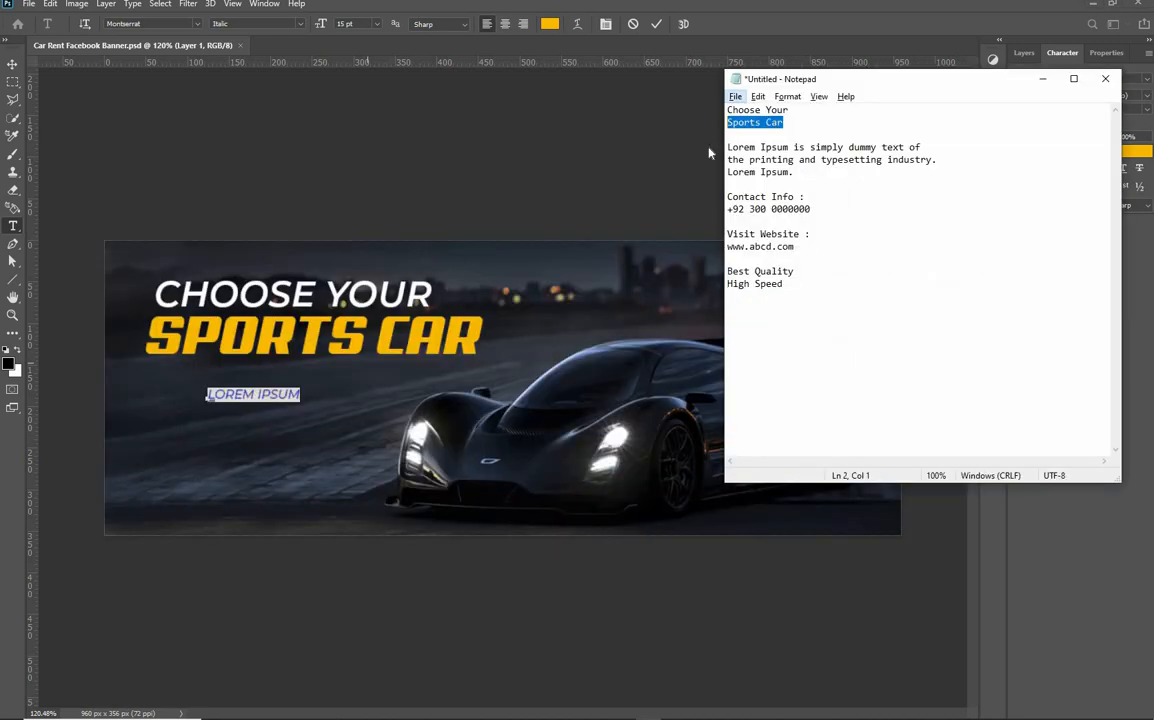
{"action": "left_click_drag", "start_coordinate": [795, 172], "coordinate": [709, 150]}
{"action": "key", "text": "ctrl+c"}
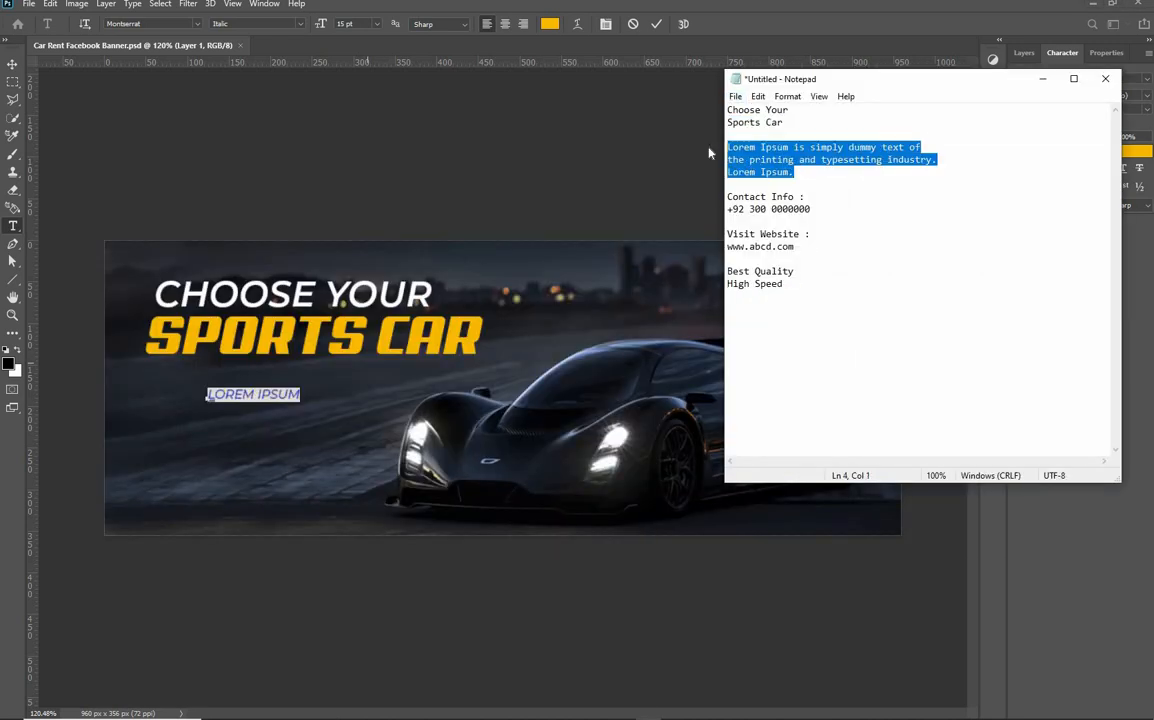
{"action": "key", "text": "alt+Tab"}
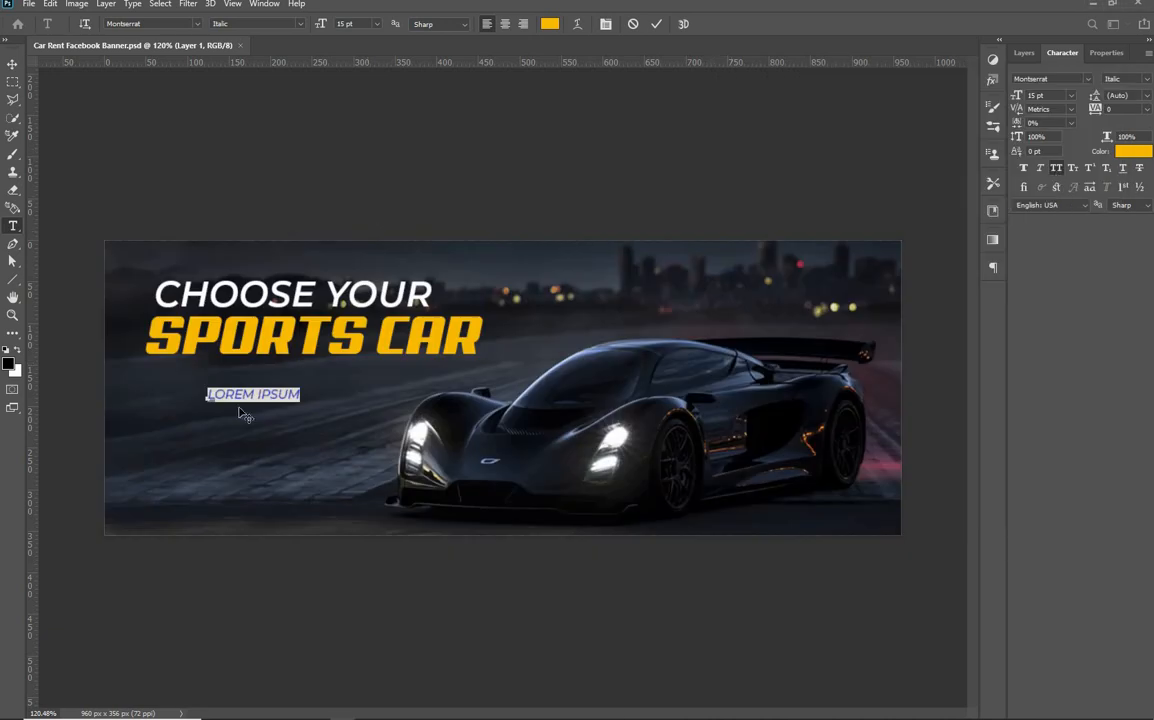
{"action": "key", "text": "ctrl+v"}
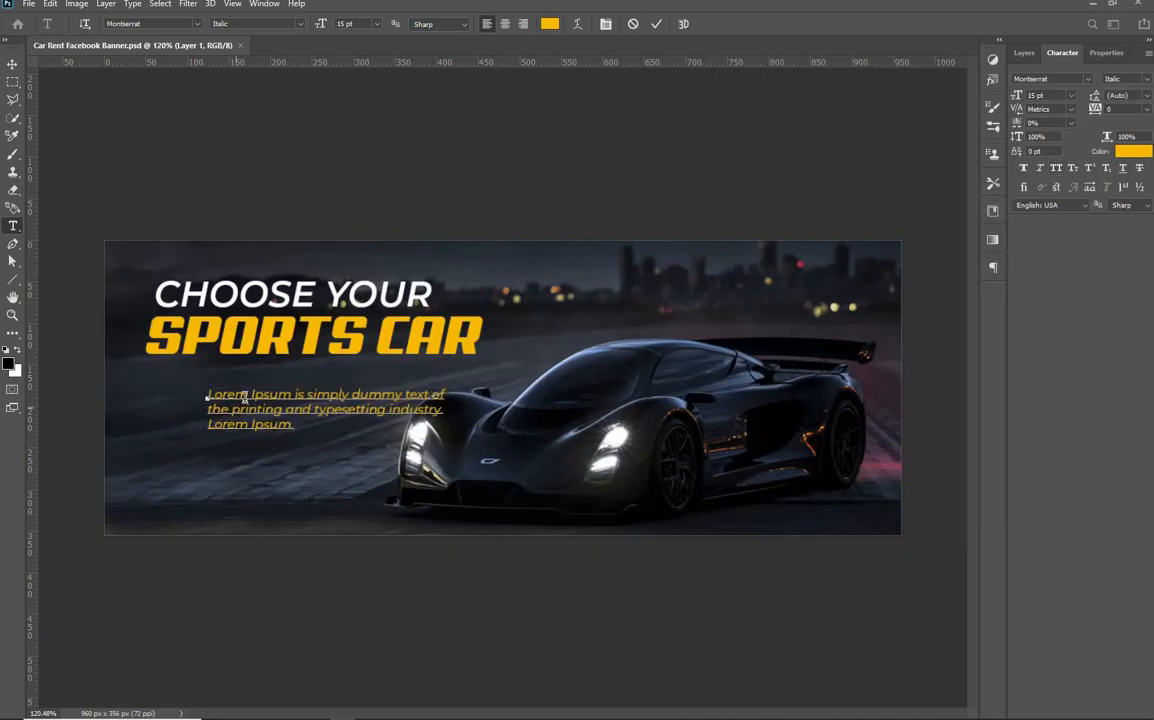
{"action": "key", "text": "ctrl+Return"}
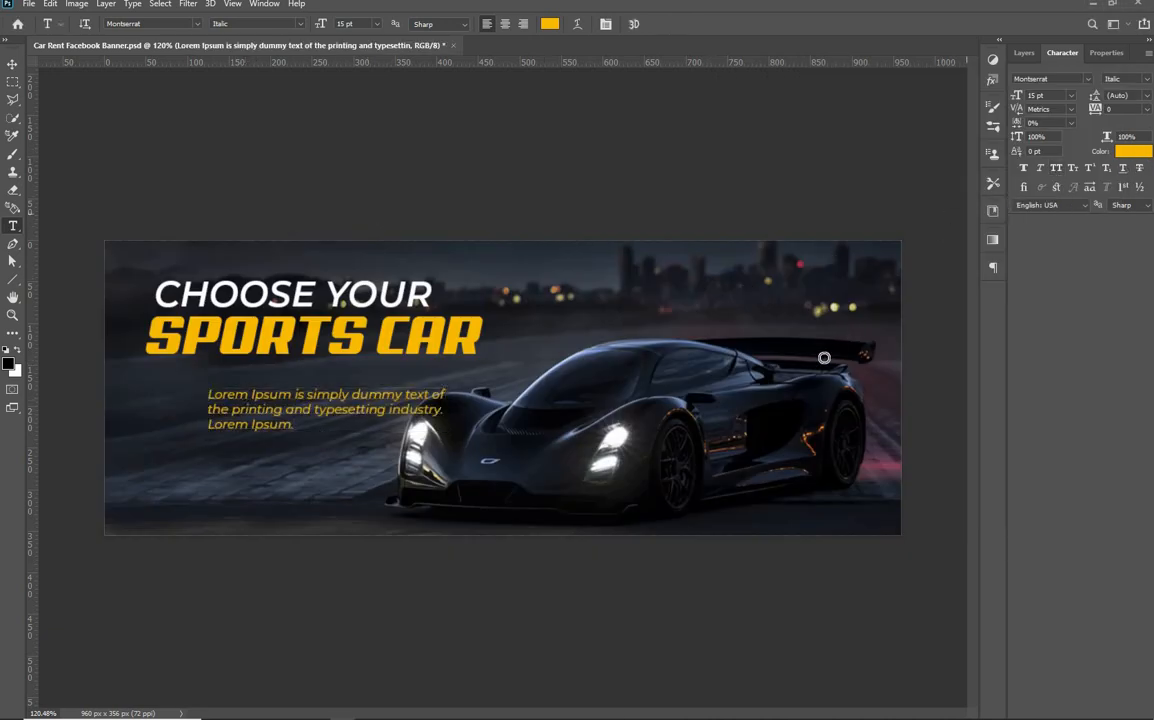
Set the description text color to white ffffff and place it directly below SPORTS CAR, flush with the headline's left edge
{"action": "type", "text": "ffffff"}
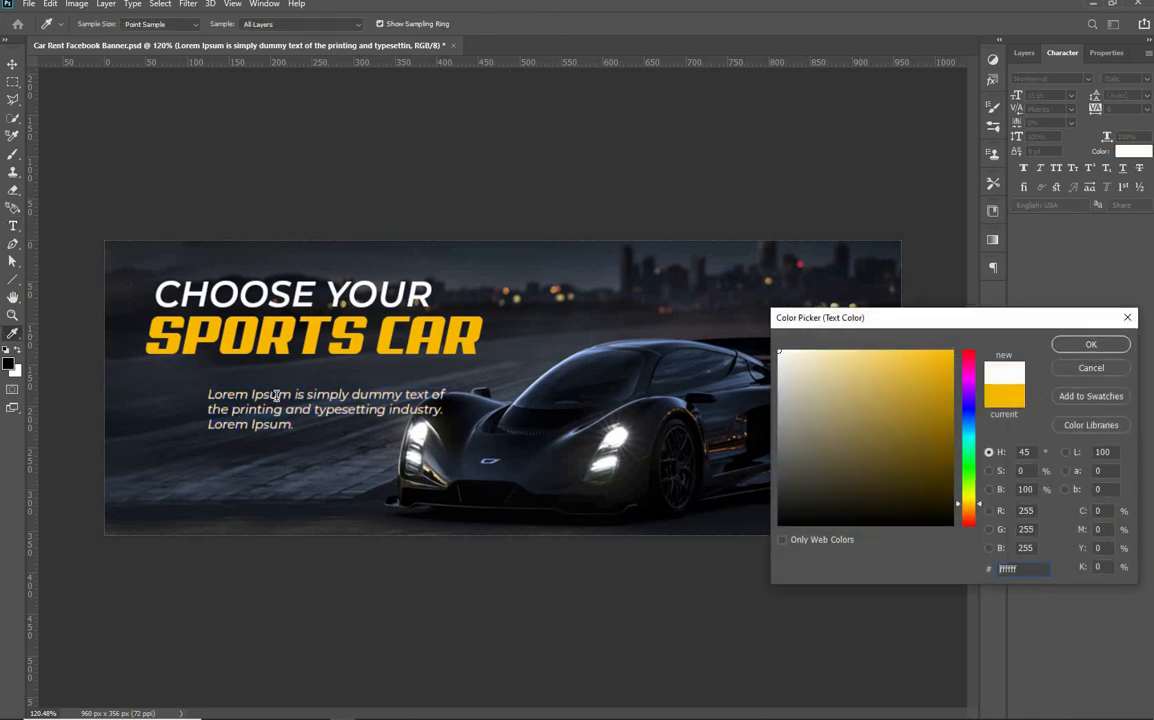
{"action": "key", "text": "Return"}
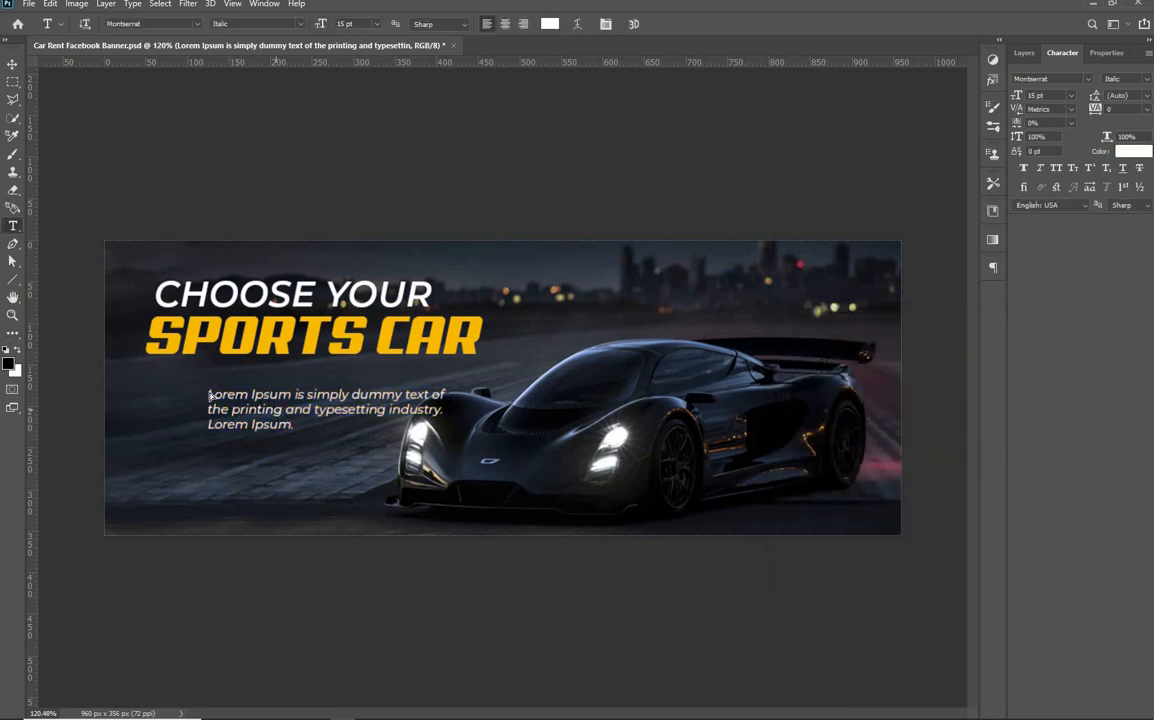
{"action": "key", "text": "v"}
{"action": "left_click_drag", "start_coordinate": [276, 410], "coordinate": [214, 390]}
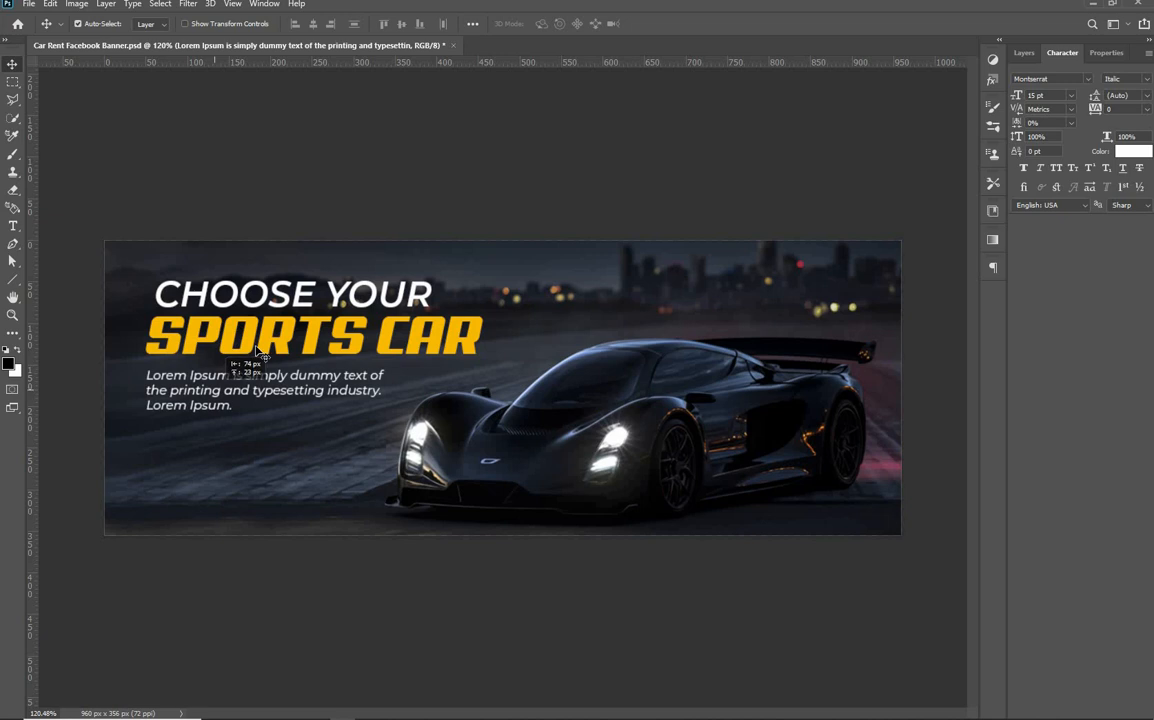
{"action": "left_click_drag", "start_coordinate": [257, 350], "coordinate": [257, 350]}
Nudge the SPORTS CAR line slightly down and save the banner
{"action": "left_click", "coordinate": [257, 350]}
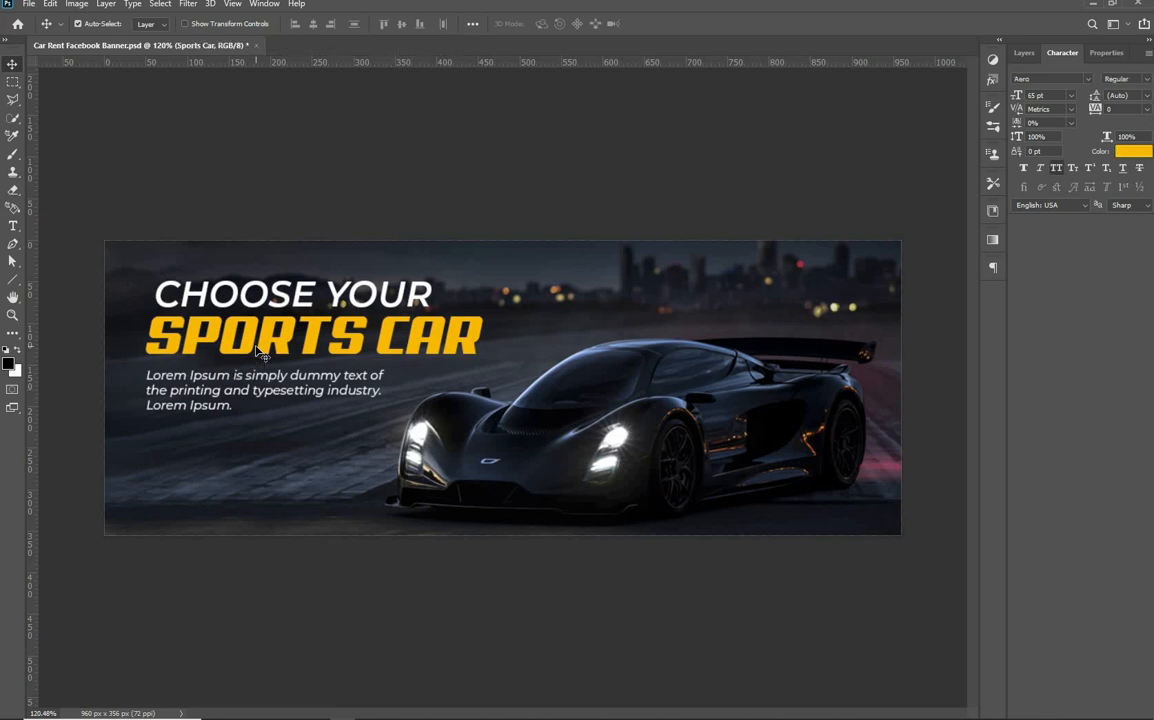
{"action": "key", "text": "Down"}
{"action": "key", "text": "Down"}
{"action": "key", "text": "Down"}
{"action": "key", "text": "Down"}
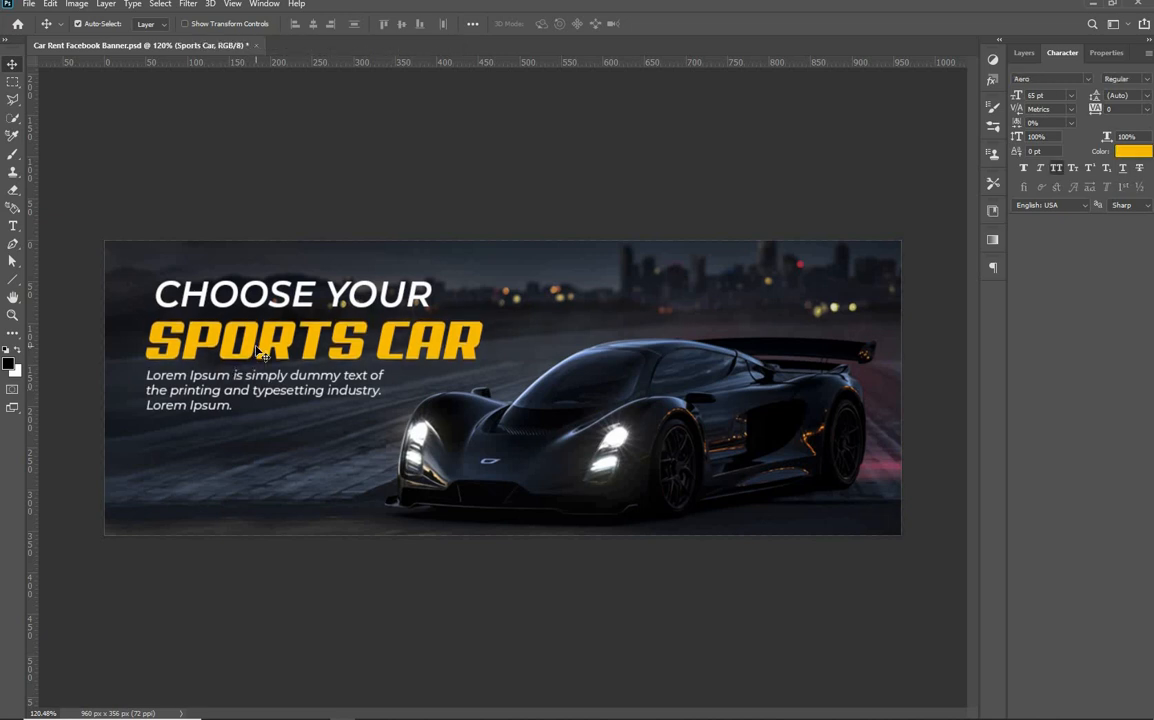
{"action": "key", "text": "ctrl+s"}
Move CHOOSE YOUR slightly left and align the left edges of both headline lines and the description
{"action": "left_click", "coordinate": [303, 309]}
{"action": "left_click_drag", "start_coordinate": [301, 309], "coordinate": [295, 307]}
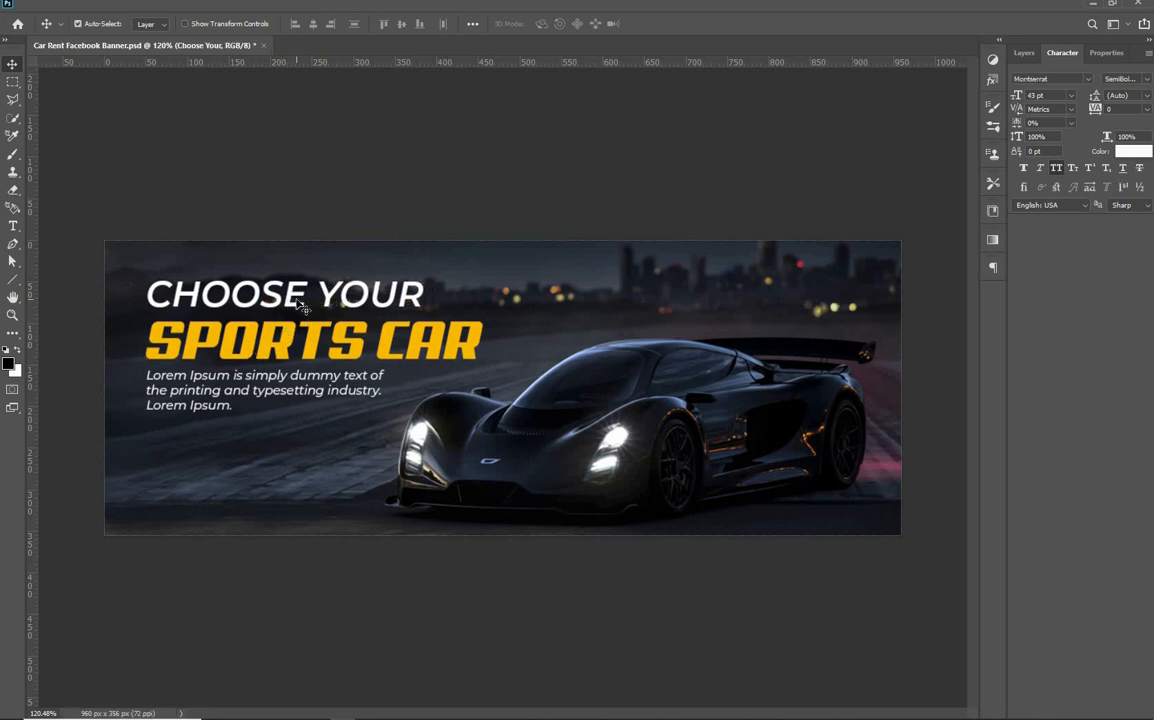
{"action": "left_click", "coordinate": [178, 385], "text": "shift"}
{"action": "left_click", "coordinate": [187, 348], "text": "shift"}
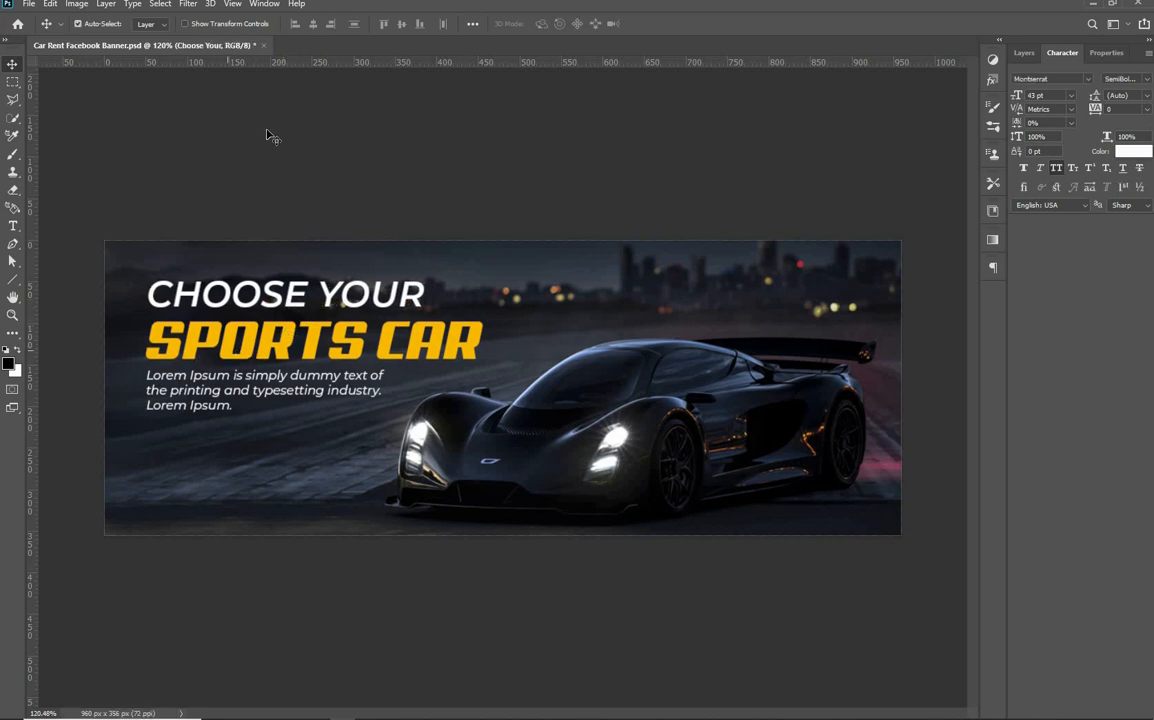
{"action": "left_click", "coordinate": [295, 24]}
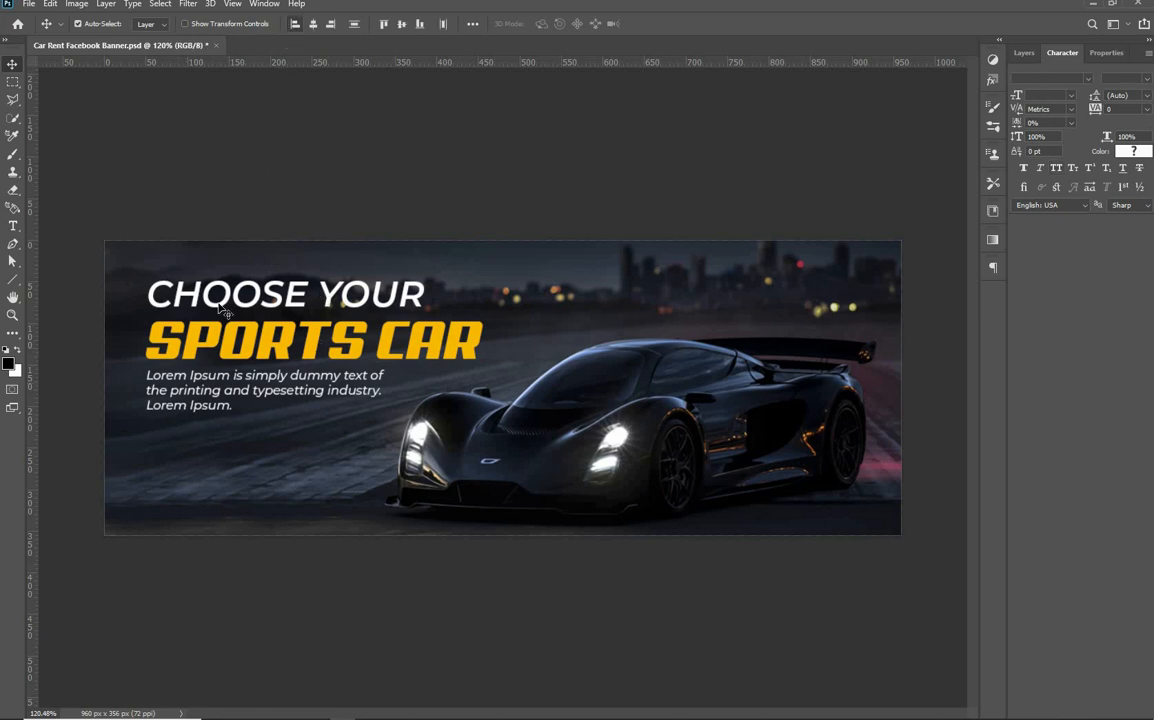
{"action": "left_click", "coordinate": [167, 203]}
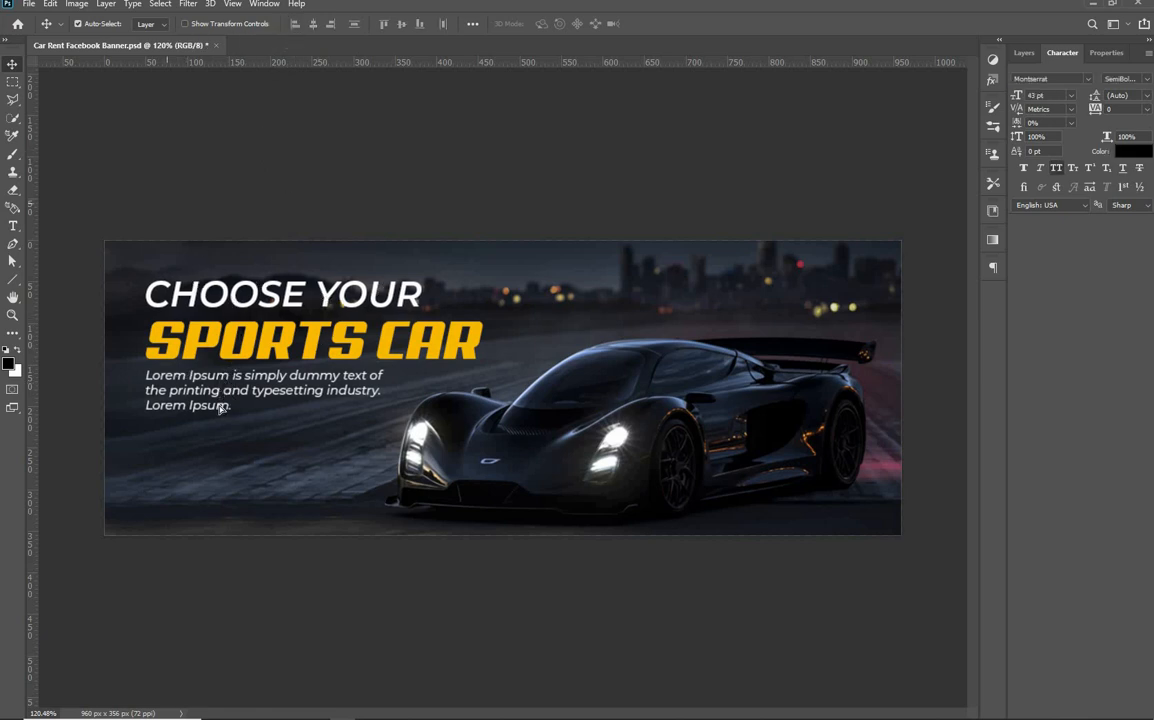
Duplicate the description near the banner's lower edge and replace the copy's text with the Contact Info label and phone number from Notepad
{"action": "left_click_drag", "start_coordinate": [216, 390], "coordinate": [216, 480]}
{"action": "key", "text": "t"}
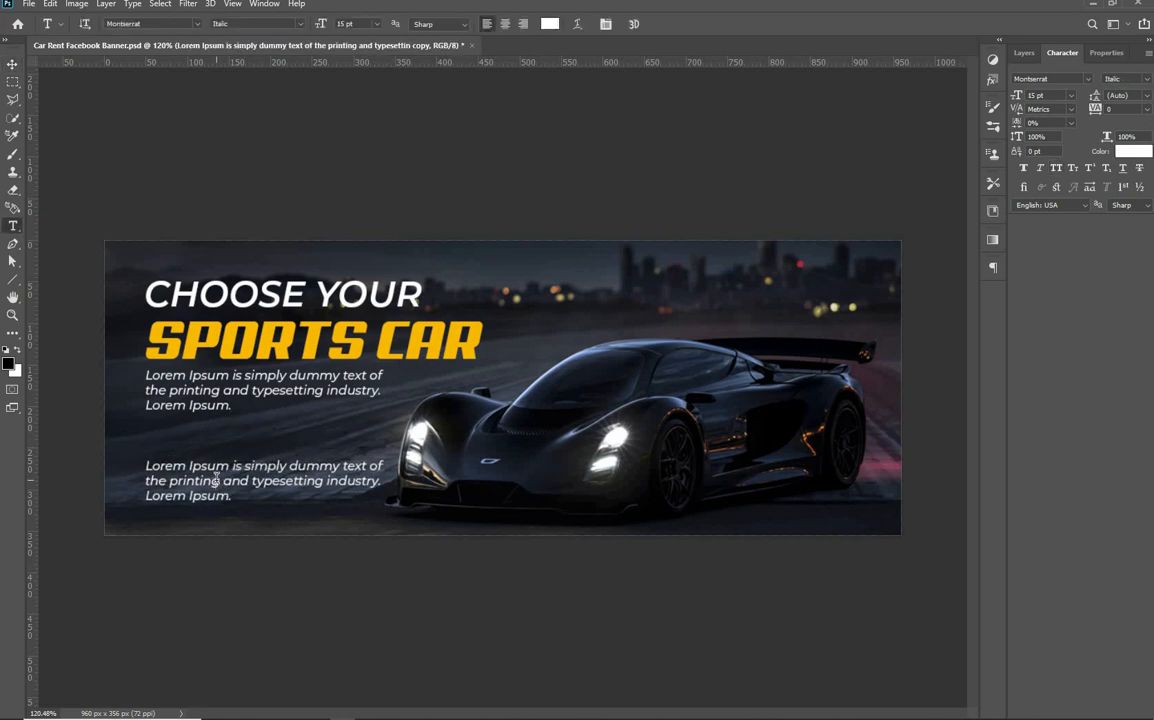
{"action": "key", "text": "alt+Tab"}
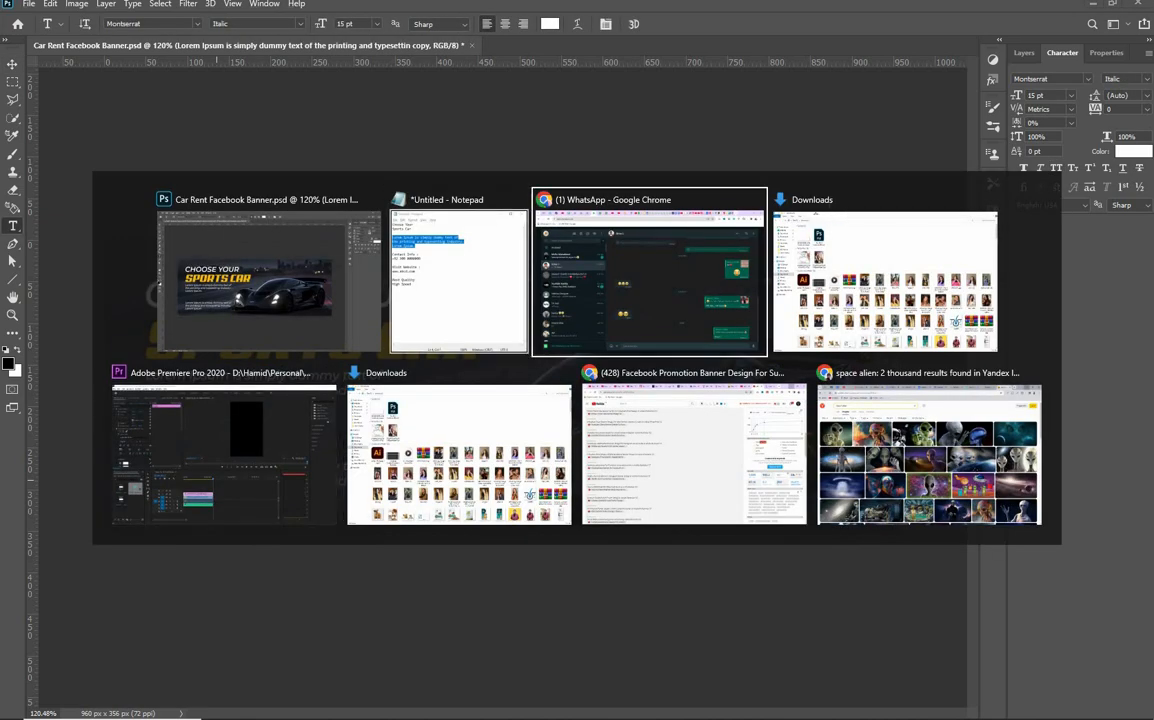
{"action": "left_click_drag", "start_coordinate": [811, 209], "coordinate": [725, 197]}
{"action": "key", "text": "ctrl+c"}
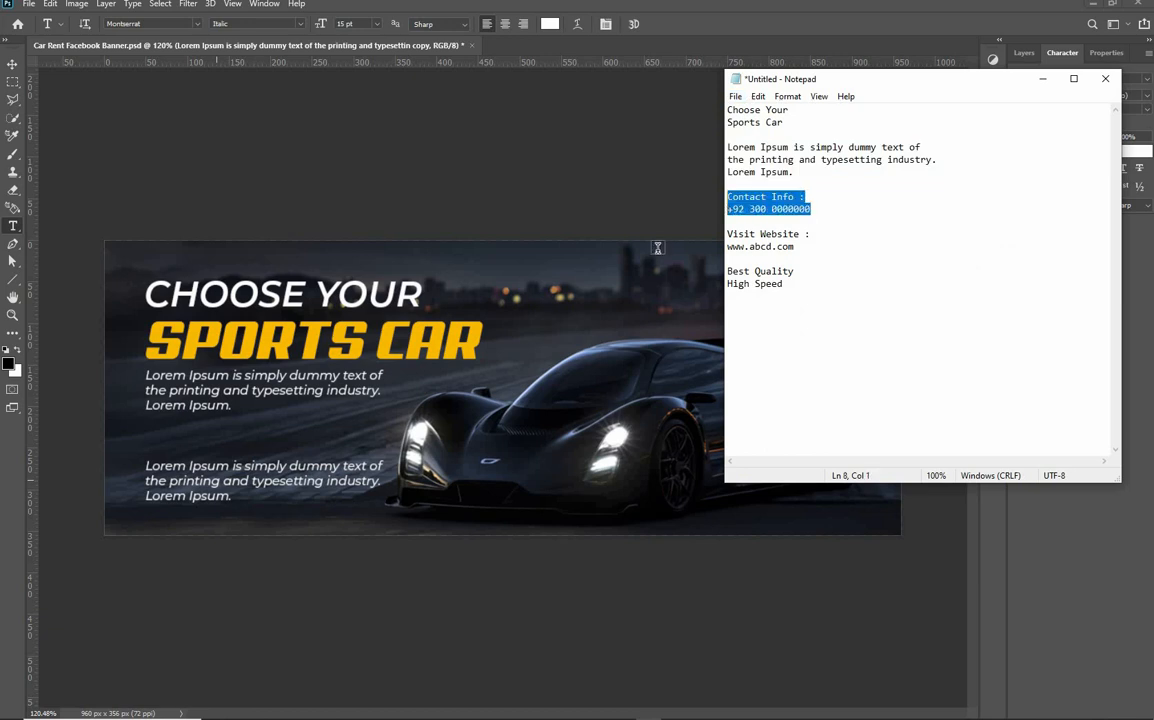
{"action": "key", "text": "alt+Tab"}
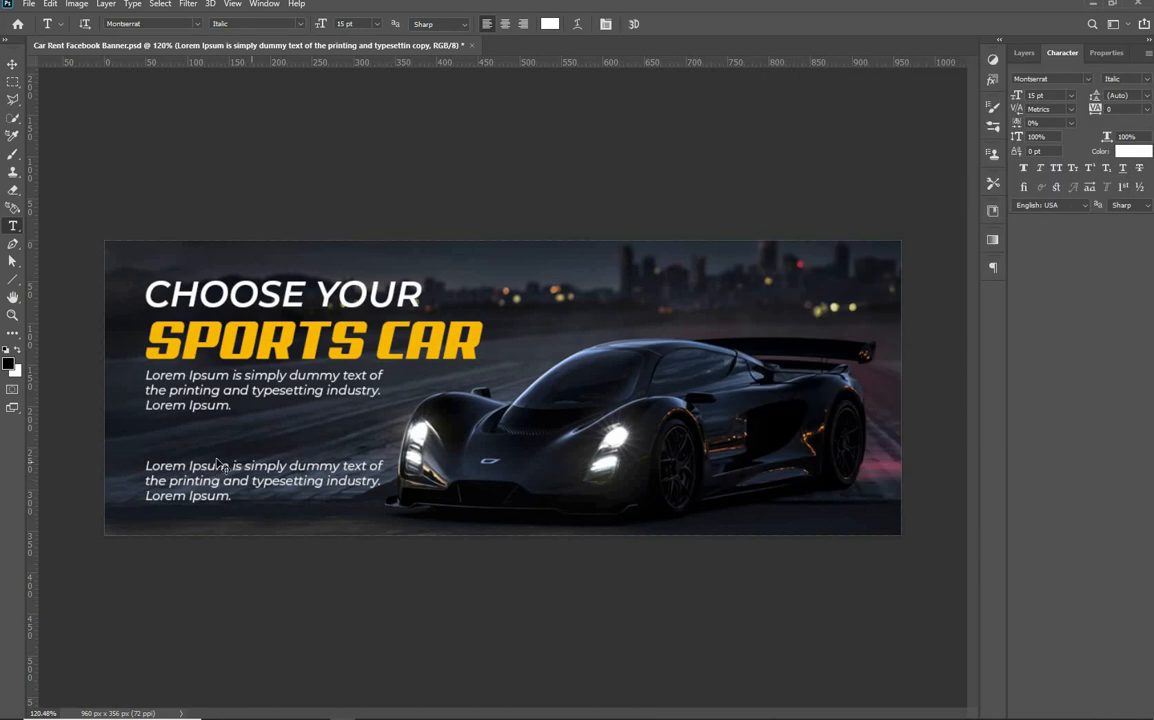
{"action": "left_click", "coordinate": [218, 463]}
{"action": "key", "text": "ctrl+a"}
{"action": "key", "text": "ctrl+v"}
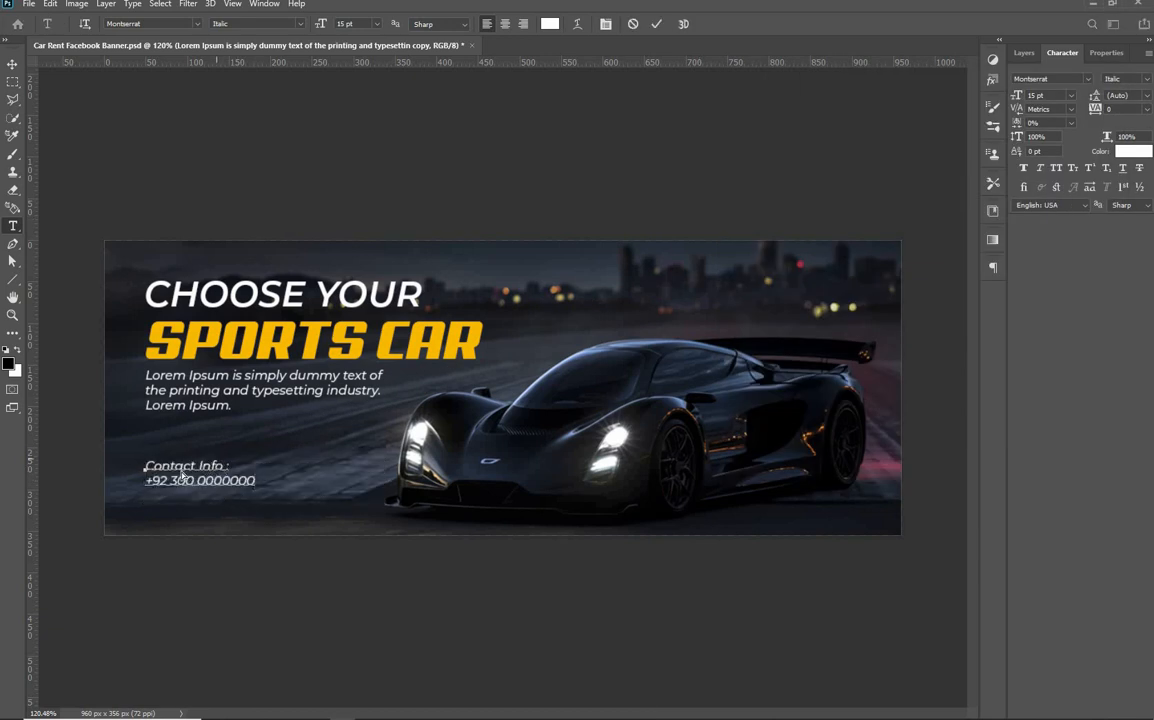
{"action": "key", "text": "ctrl+Return"}
{"action": "left_click_drag", "start_coordinate": [181, 472], "coordinate": [348, 473]}
{"action": "key", "text": "alt+Tab"}
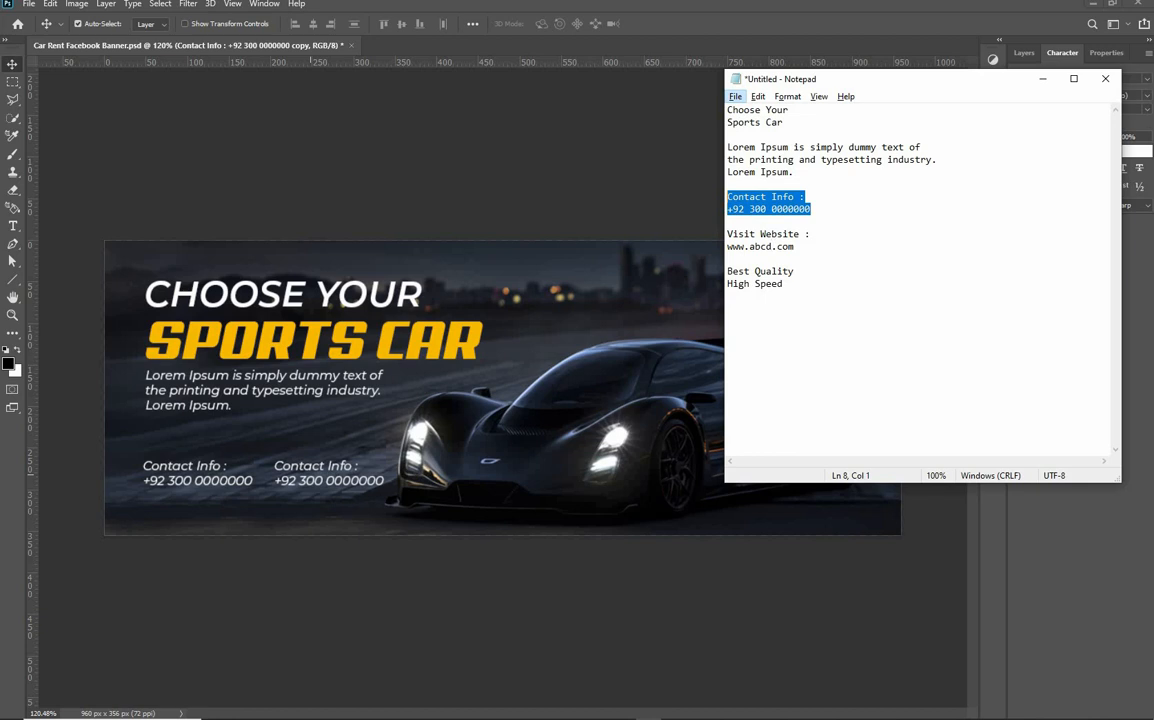
{"action": "key", "text": "Down"}
{"action": "key", "text": "shift+Down"}
{"action": "key", "text": "shift+Down"}
{"action": "key", "text": "ctrl+c"}
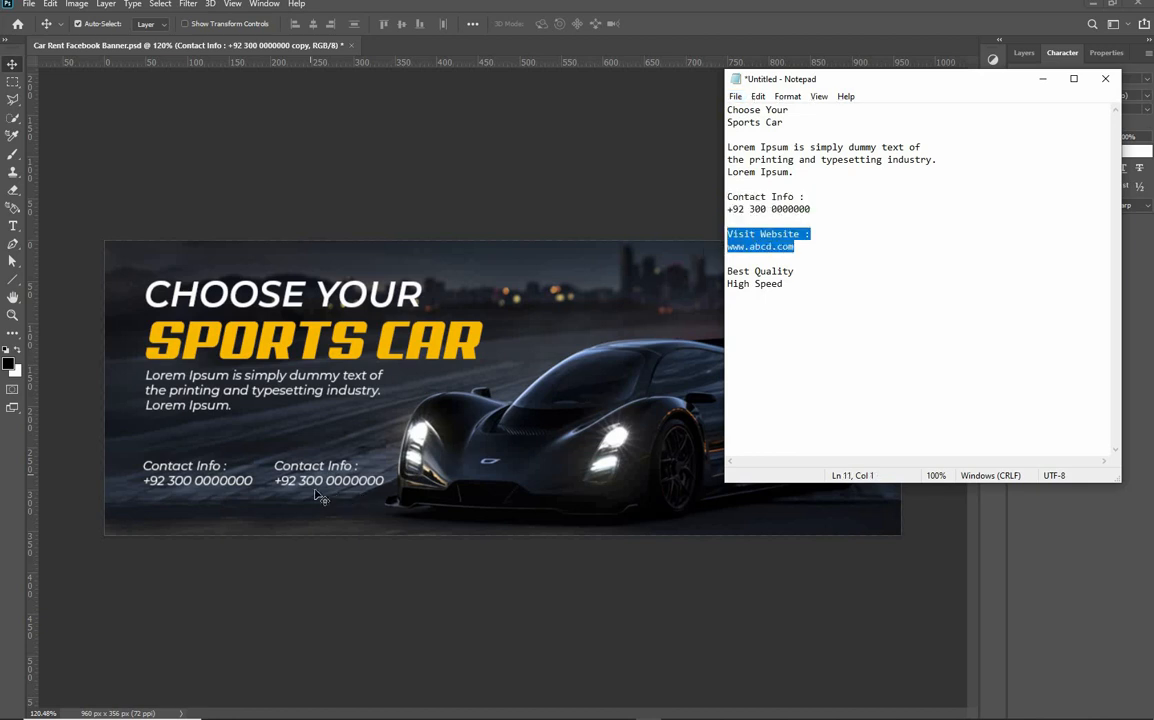
{"action": "key", "text": "alt+Tab"}
{"action": "key", "text": "t"}
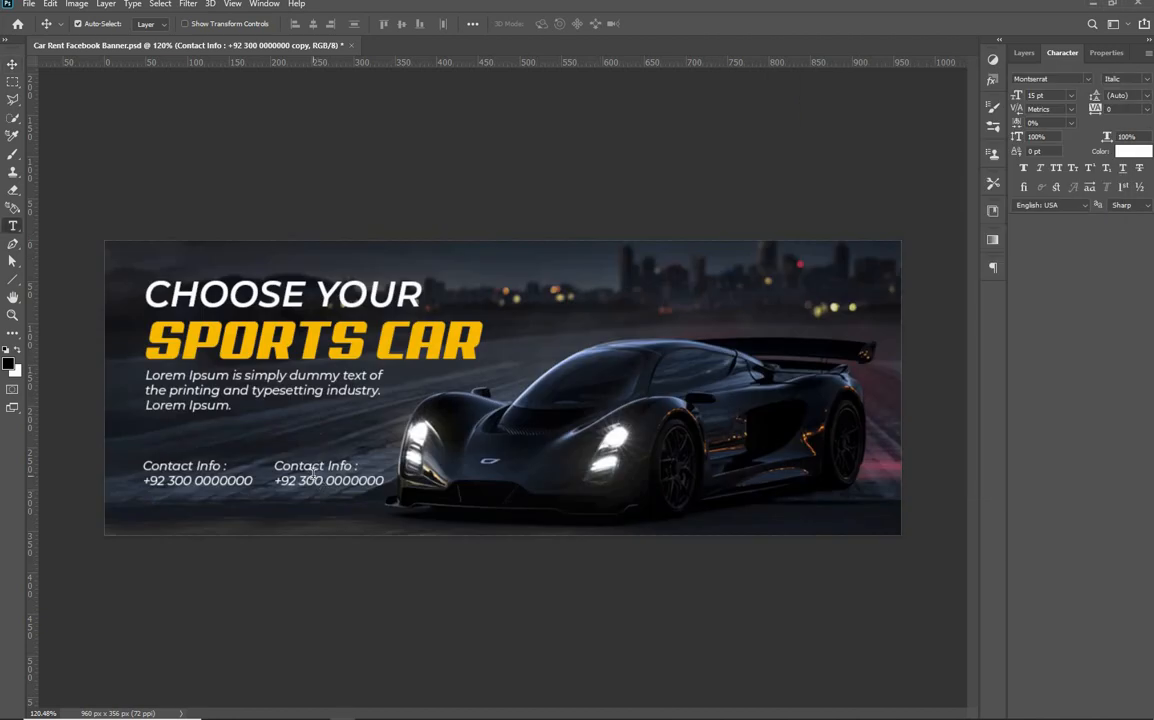
{"action": "left_click", "coordinate": [314, 481]}
{"action": "key", "text": "ctrl+a"}
{"action": "key", "text": "ctrl+v"}
{"action": "key", "text": "ctrl+Return"}
{"action": "key", "text": "v"}
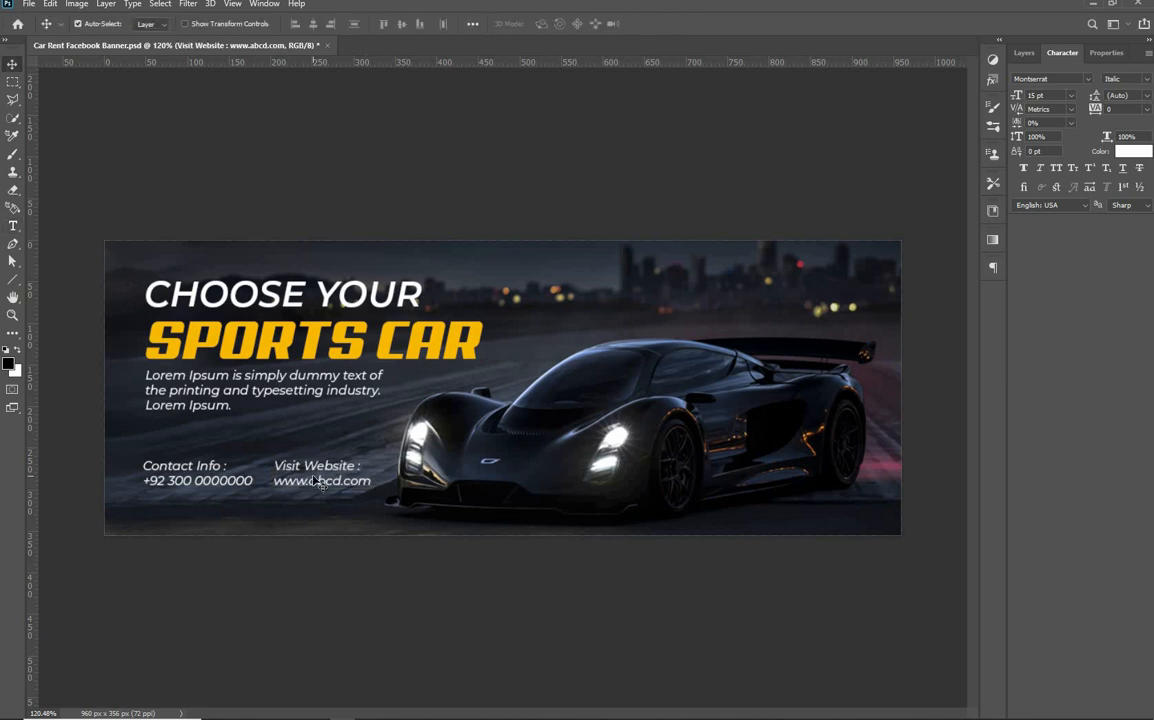
{"action": "key", "text": "ctrl+s"}
Make the hidden Layer 3 and Layer 2 visible above the text layers
{"action": "key", "text": "F7"}
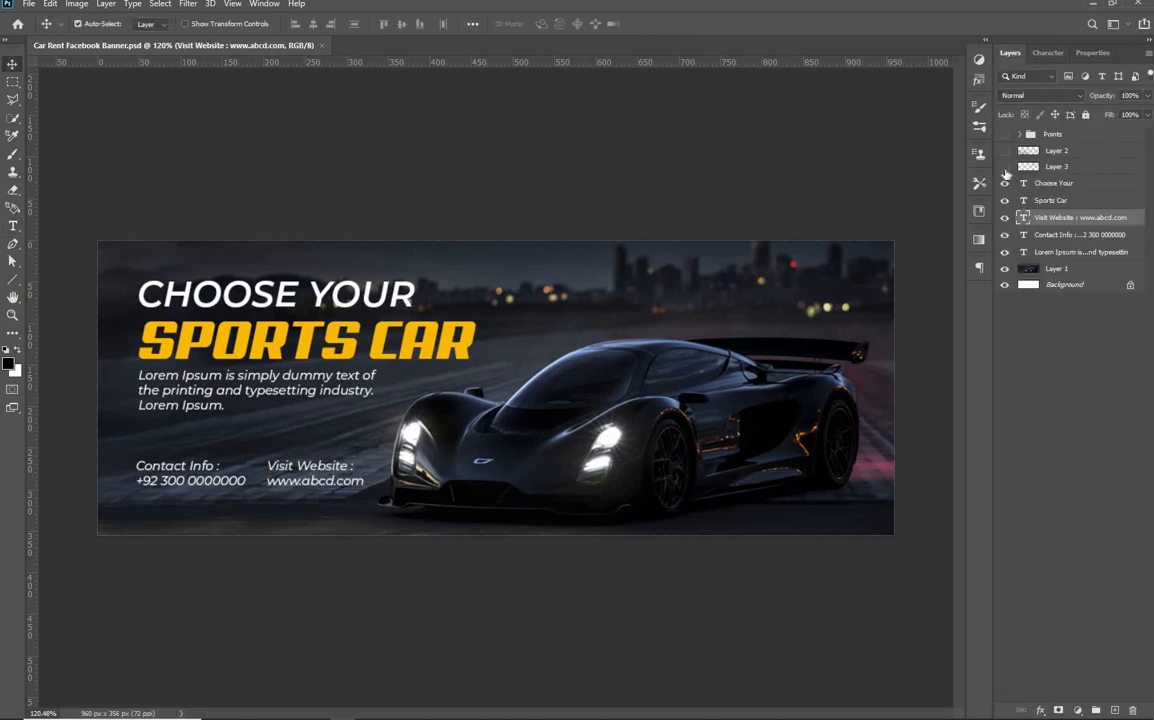
{"action": "left_click", "coordinate": [1005, 165]}
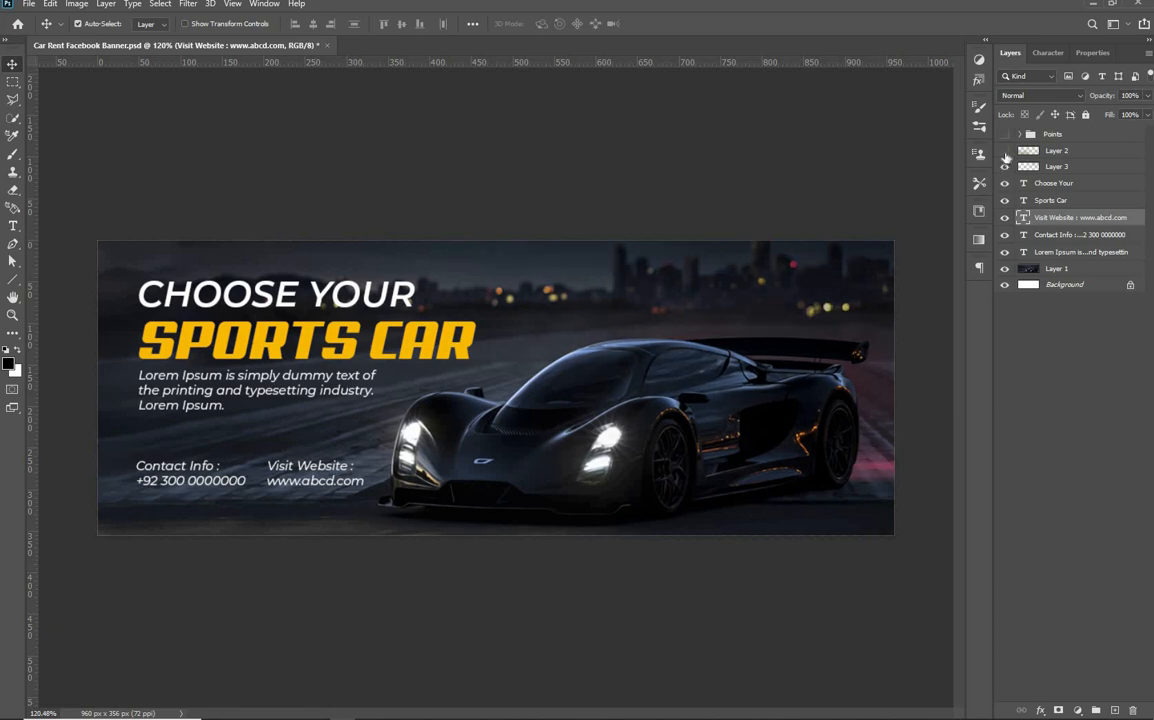
{"action": "left_click", "coordinate": [1005, 150]}
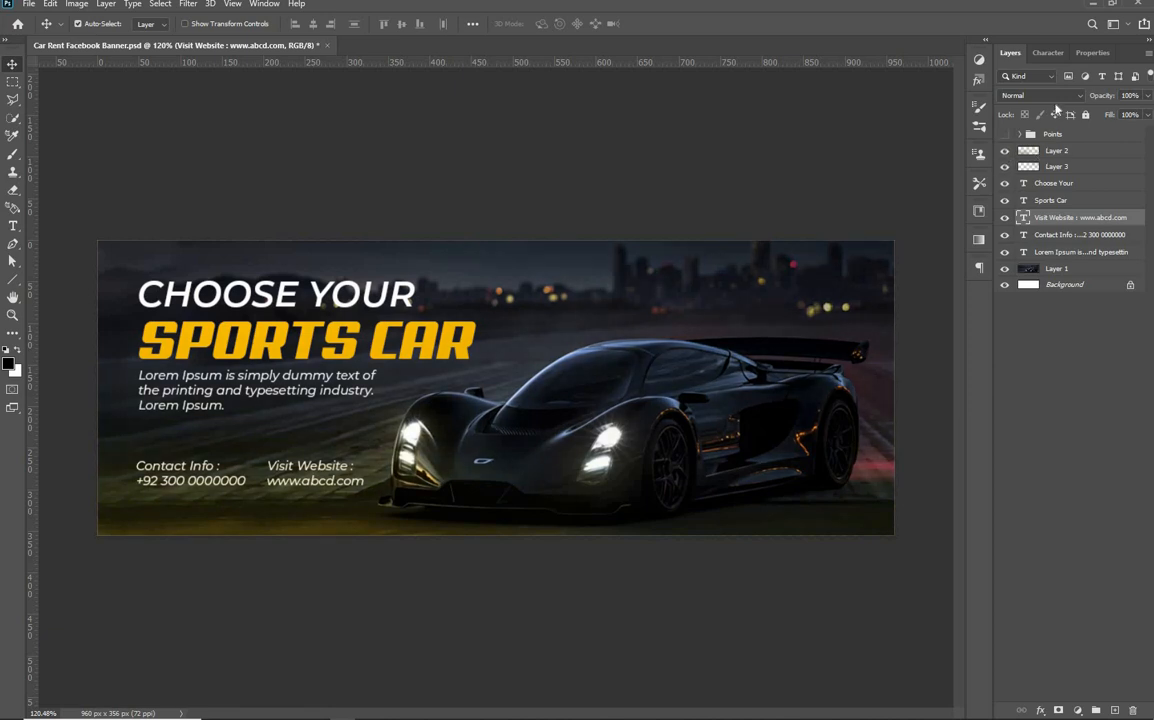
Set the blend mode of Layer 2 to Overlay
{"action": "left_click", "coordinate": [1040, 150]}
{"action": "left_click", "coordinate": [1036, 95]}
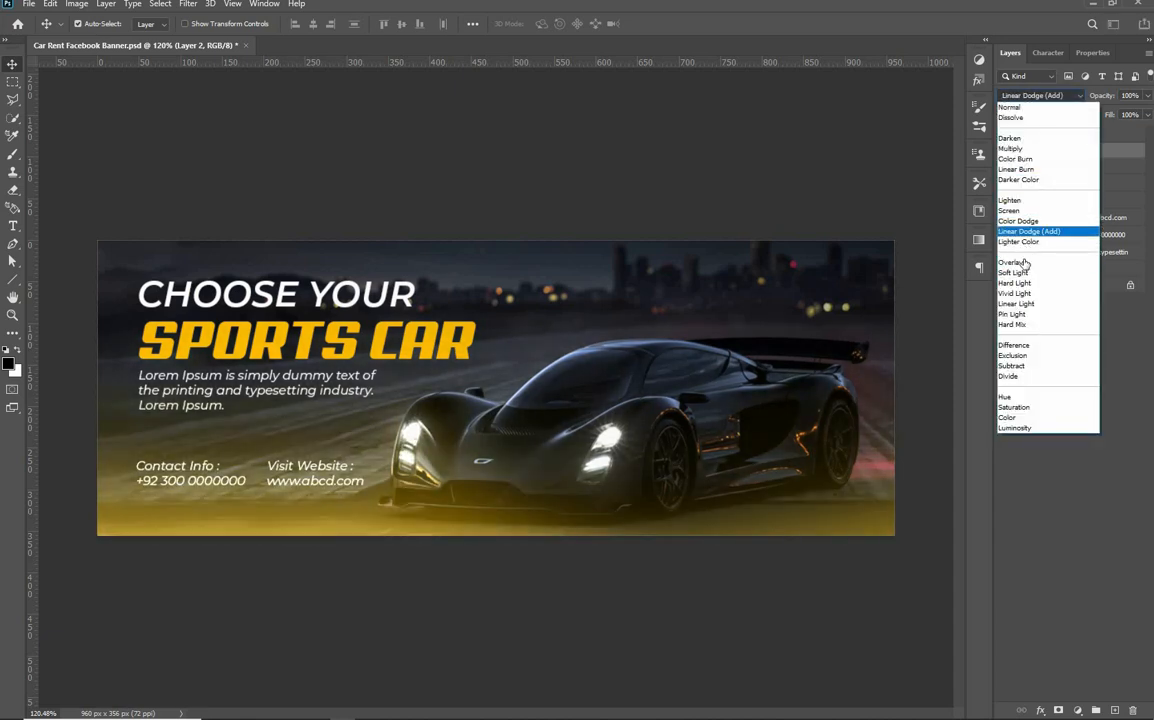
{"action": "left_click", "coordinate": [1015, 262]}
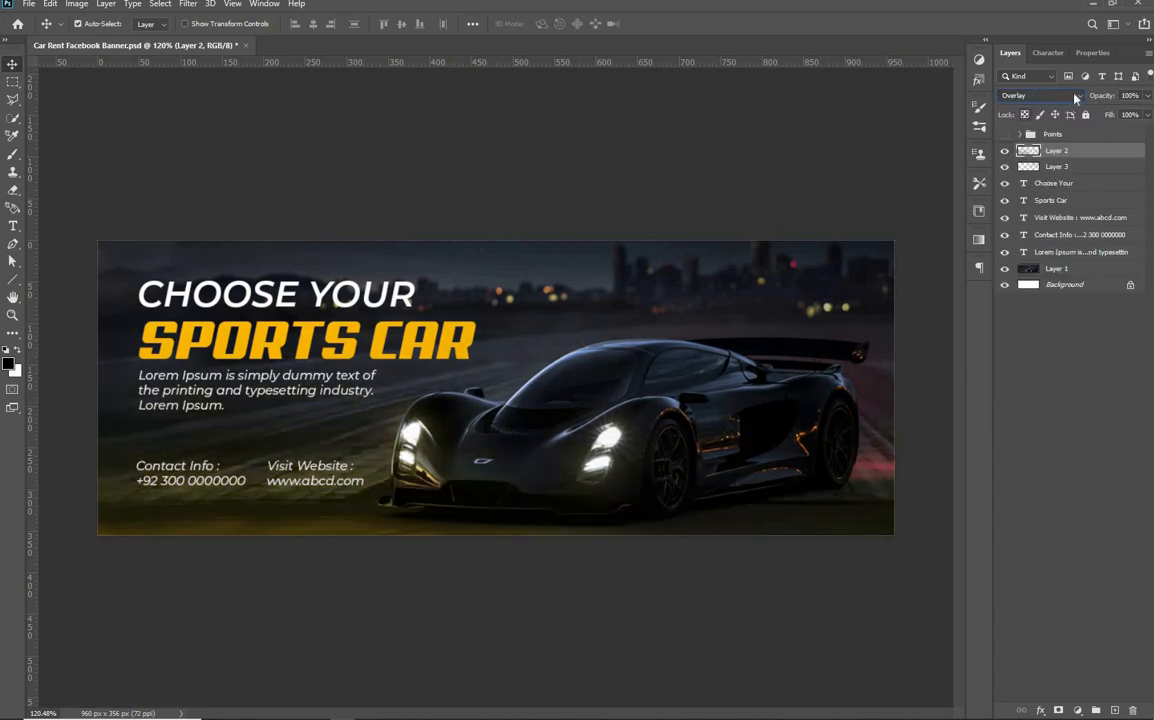
{"action": "left_click", "coordinate": [1074, 96]}
{"action": "left_click", "coordinate": [1074, 96]}
Make the Points group visible, check its circle and line shapes, and save the banner
{"action": "left_click", "coordinate": [1005, 136]}
{"action": "key", "text": "alt+]"}
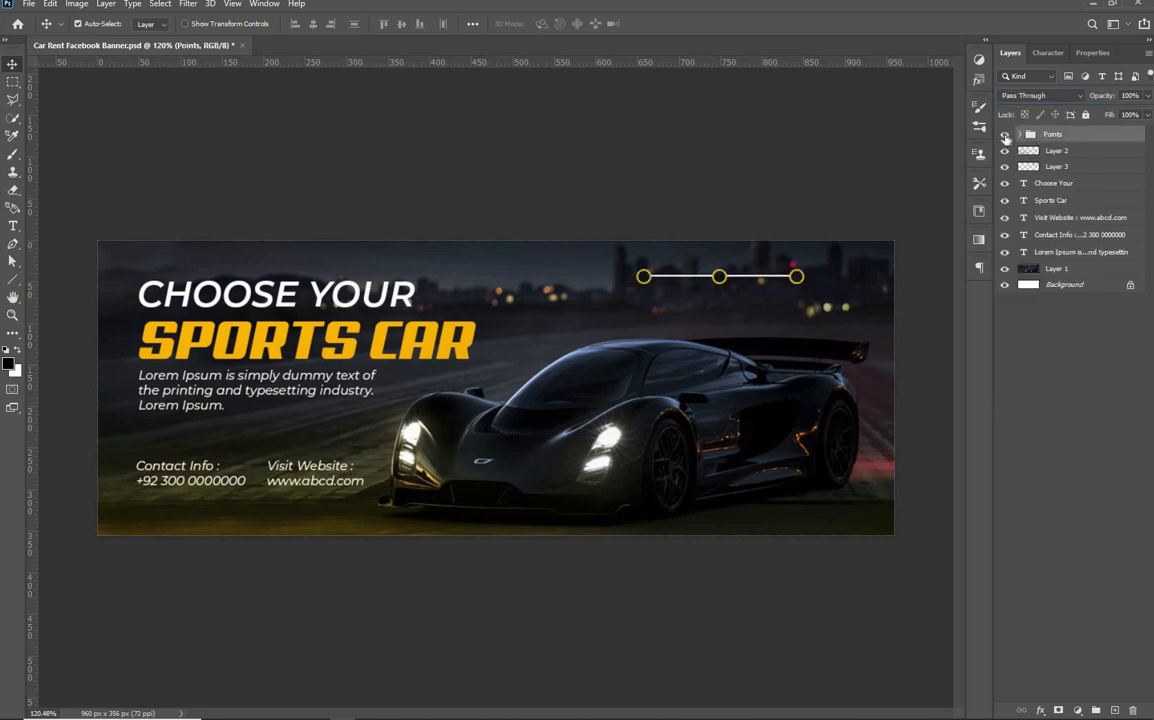
{"action": "left_click", "coordinate": [1022, 135]}
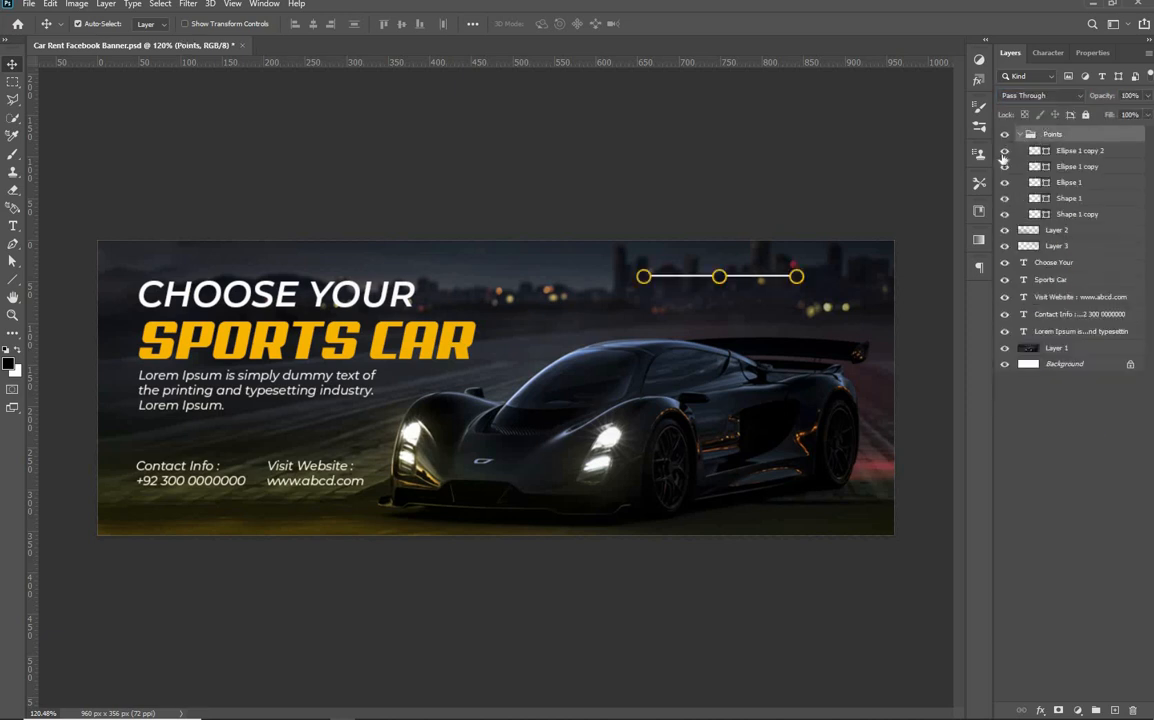
{"action": "left_click", "coordinate": [1005, 150]}
{"action": "left_click", "coordinate": [1005, 182]}
{"action": "key", "text": "ctrl+s"}
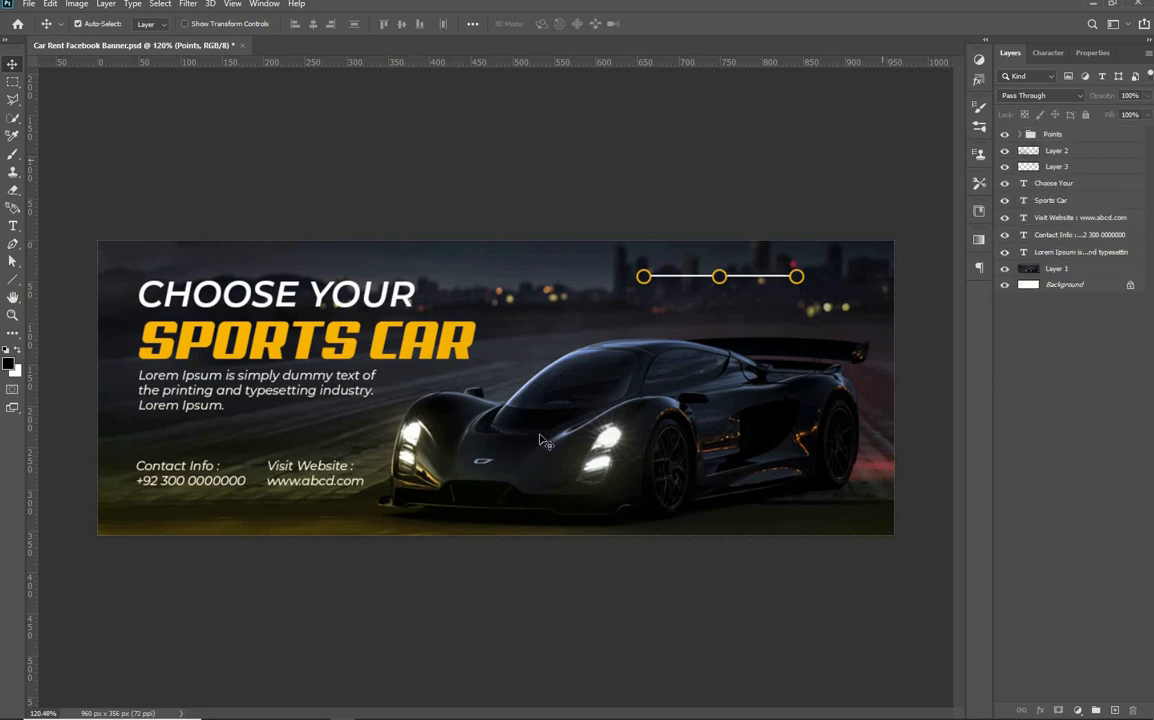
Switch to Notepad, copy the "Best Quality" line, and return to the banner in Photoshop
{"action": "scroll", "coordinate": [678, 365], "scroll_direction": "up", "scroll_amount": 1}
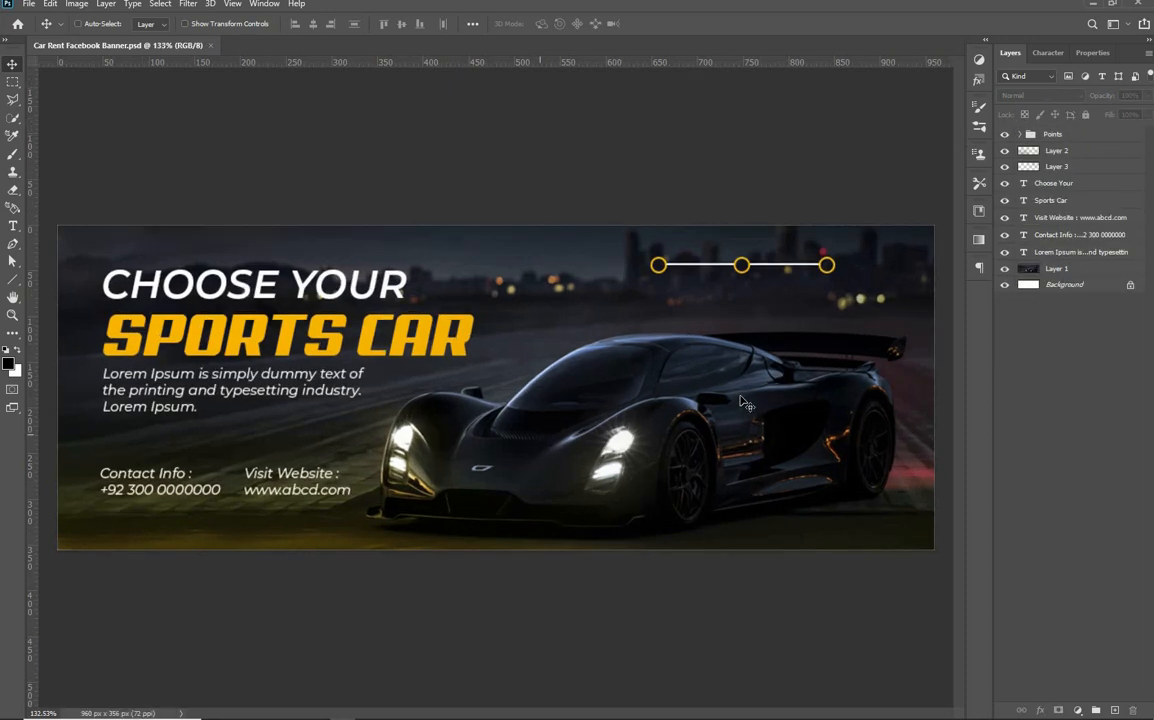
{"action": "key", "text": "alt+Tab"}
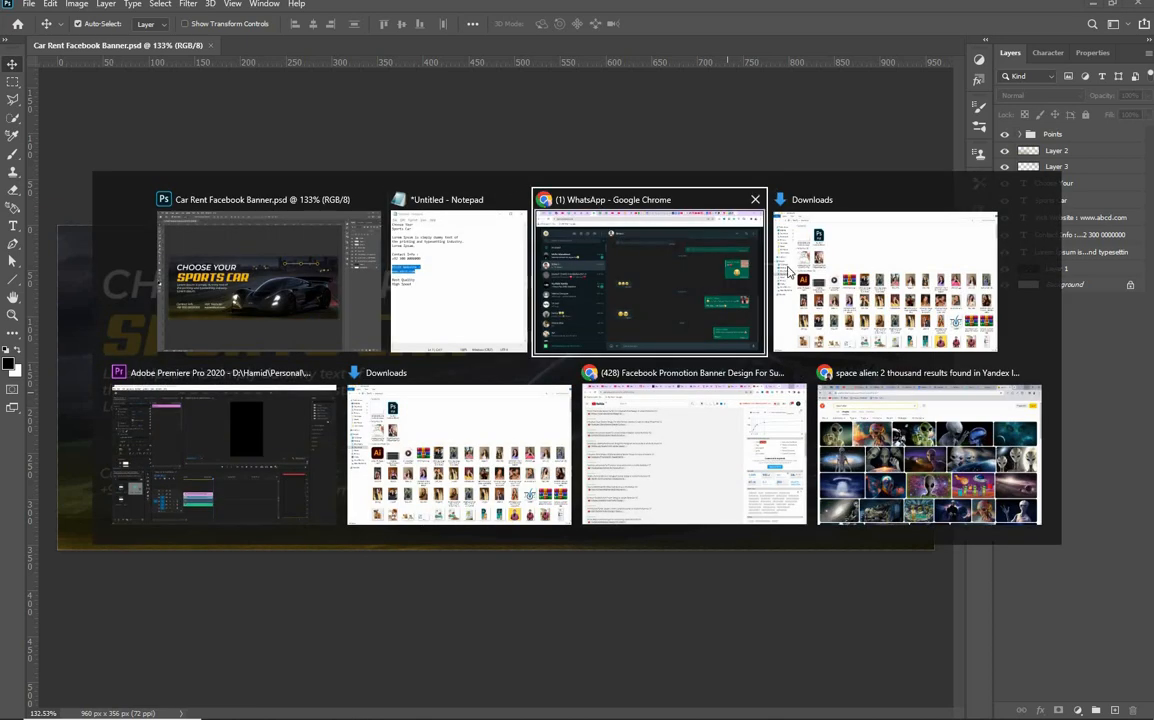
{"action": "left_click", "coordinate": [791, 271]}
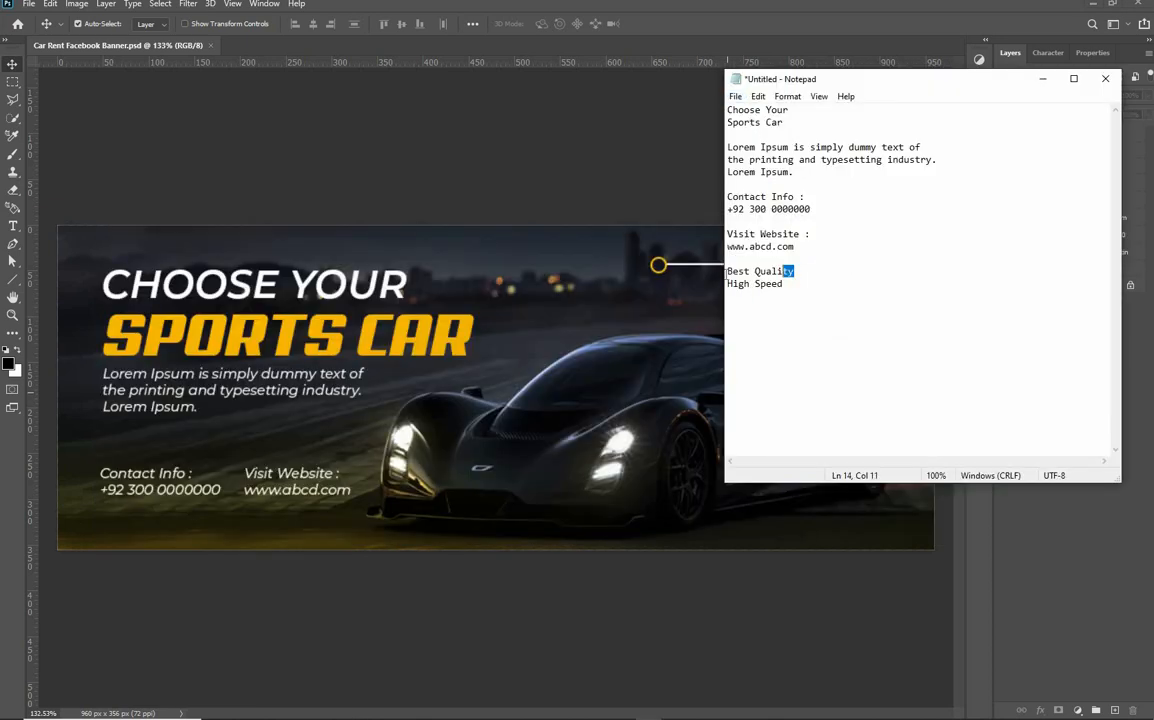
{"action": "left_click_drag", "start_coordinate": [726, 274], "coordinate": [724, 274]}
{"action": "key", "text": "alt+Tab"}
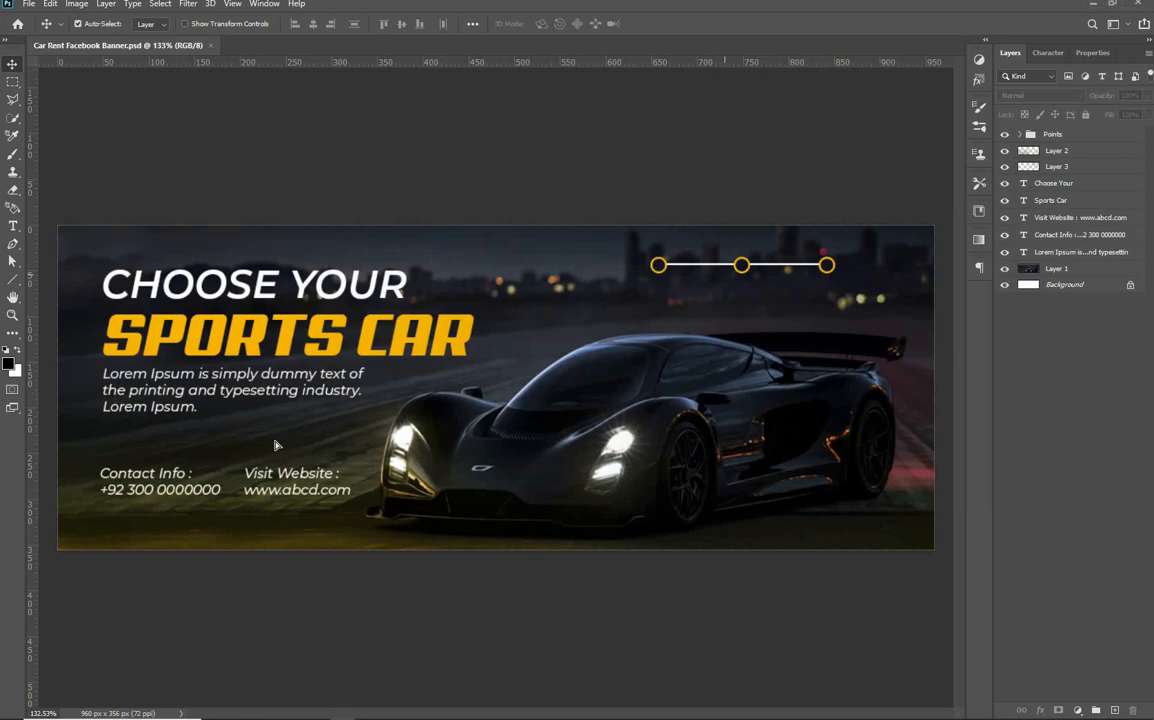
Move Layer 2 and Layer 3 beneath all the text layers, directly above Layer 1
{"action": "left_click_drag", "start_coordinate": [410, 391], "coordinate": [162, 484]}
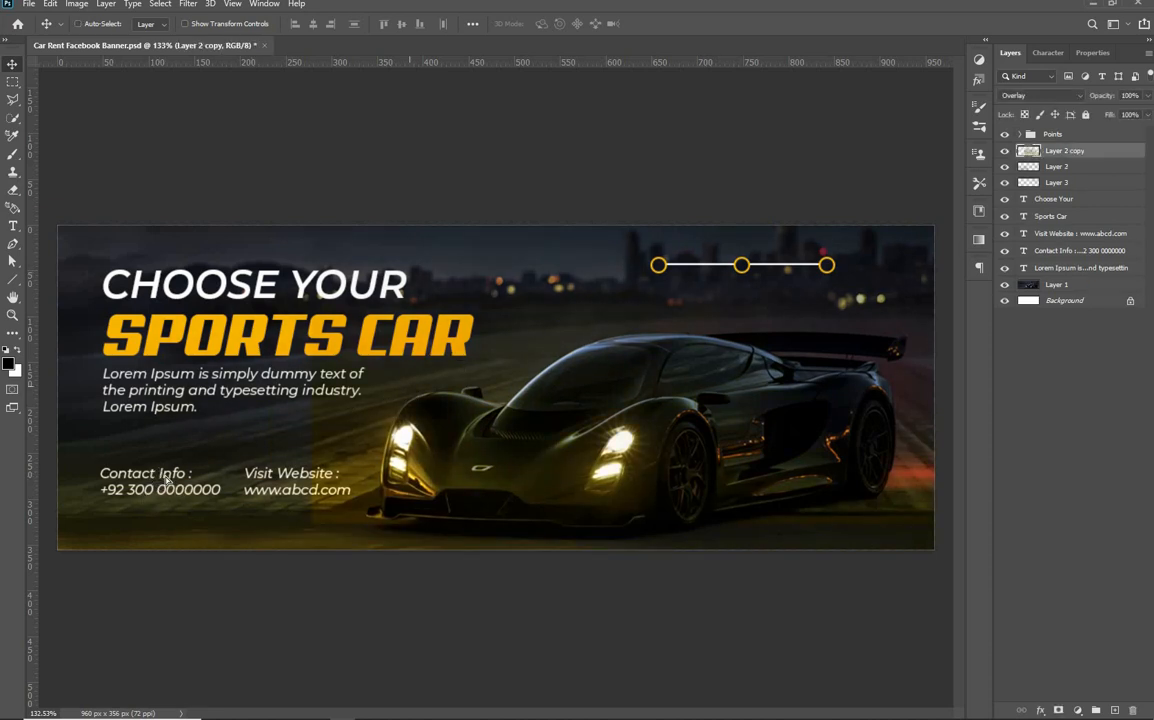
{"action": "key", "text": "ctrl+z"}
{"action": "left_click", "coordinate": [1088, 154]}
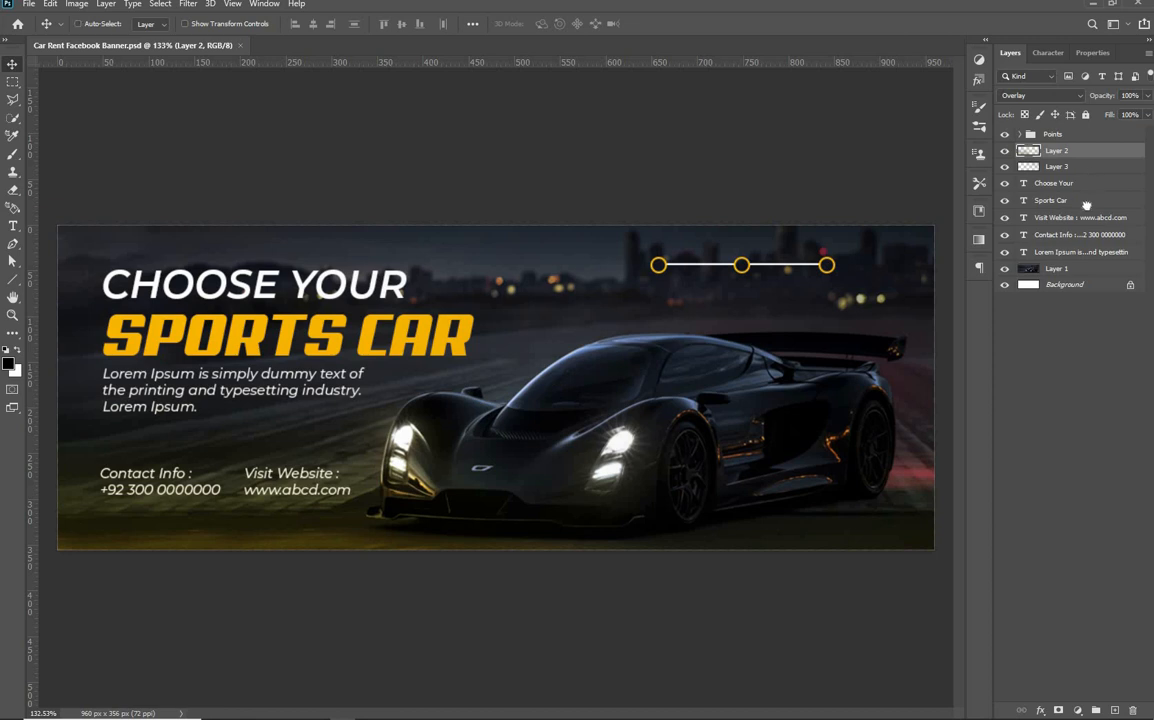
{"action": "left_click", "coordinate": [1093, 167], "text": "shift"}
{"action": "left_click_drag", "start_coordinate": [1093, 167], "coordinate": [1090, 244]}
Duplicate the contact text beneath the first circle of the points line and replace its wording with "Best Quality"
{"action": "left_click_drag", "start_coordinate": [141, 476], "coordinate": [649, 298]}
{"action": "key", "text": "t"}
{"action": "left_click", "coordinate": [648, 297]}
{"action": "key", "text": "ctrl+a"}
{"action": "type", "text": "Best Quality"}
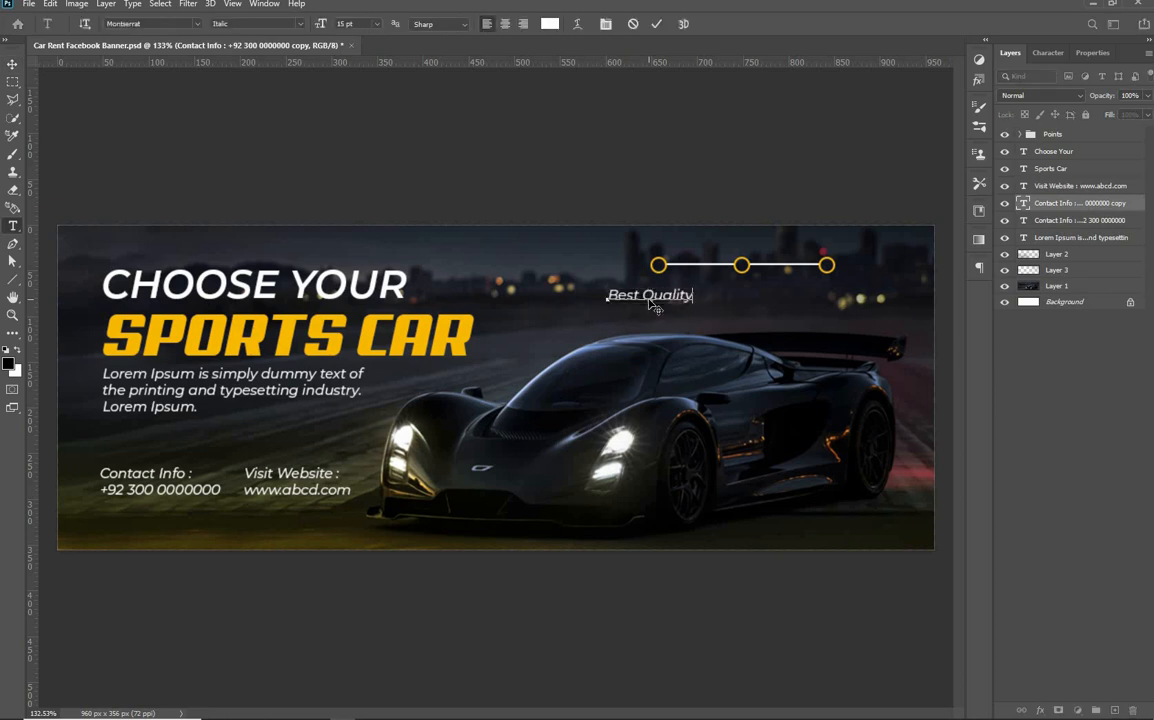
{"action": "key", "text": "ctrl+Return"}
{"action": "key", "text": "v"}
Duplicate the Best Quality label beneath the last circle, and copy the "High Speed" line from Notepad
{"action": "left_click_drag", "start_coordinate": [650, 303], "coordinate": [807, 290]}
{"action": "key", "text": "alt+Tab"}
{"action": "left_click_drag", "start_coordinate": [725, 284], "coordinate": [783, 284]}
{"action": "key", "text": "ctrl+c"}
{"action": "key", "text": "alt+Tab"}
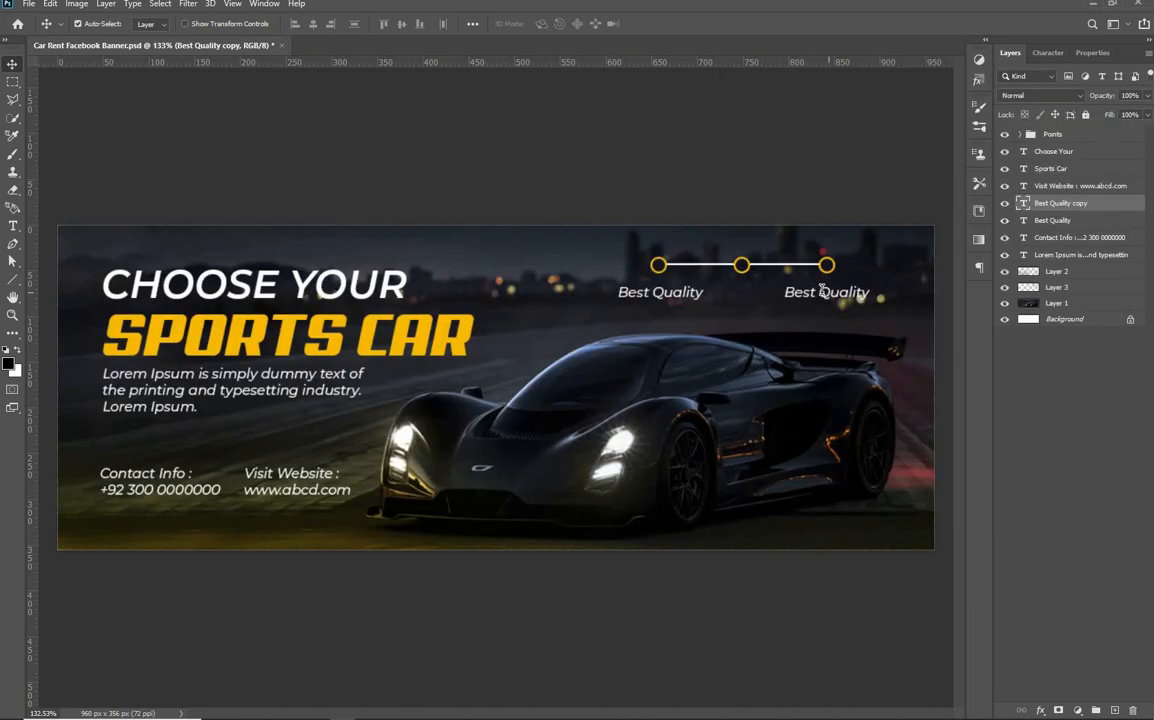
Replace the duplicated label's text under the last circle with "High Speed" and save the banner
{"action": "key", "text": "t"}
{"action": "left_click", "coordinate": [823, 295]}
{"action": "key", "text": "ctrl+a"}
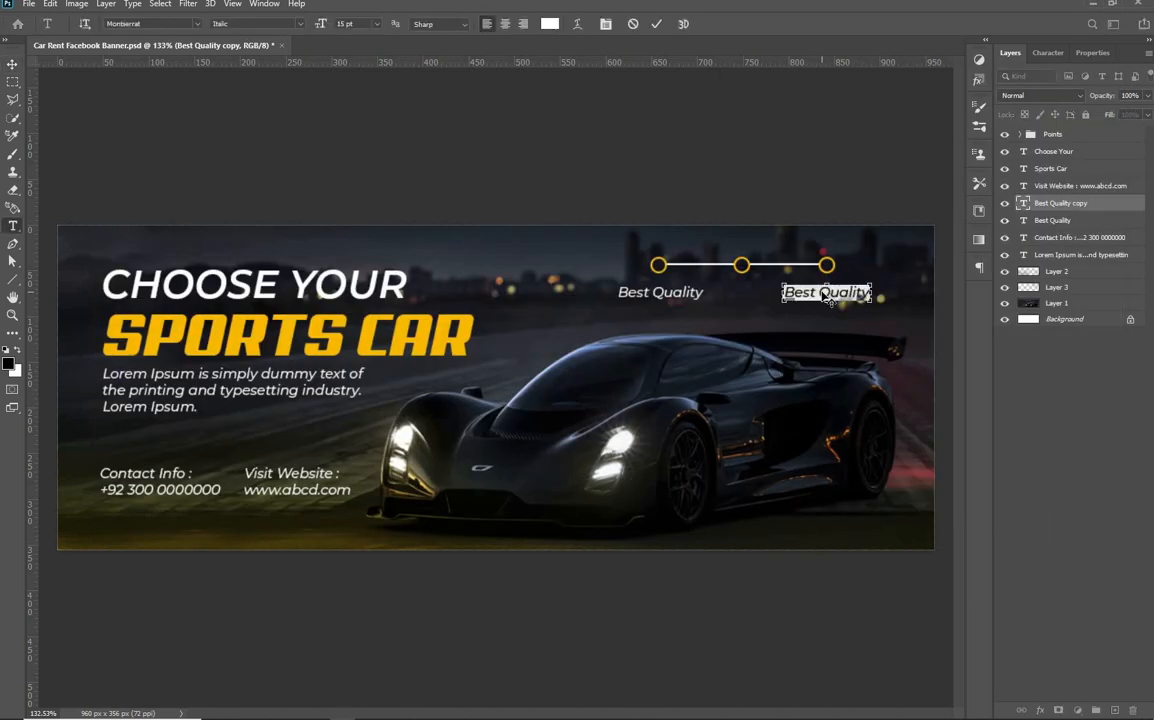
{"action": "key", "text": "ctrl+v"}
{"action": "key", "text": "ctrl+Return"}
{"action": "key", "text": "v"}
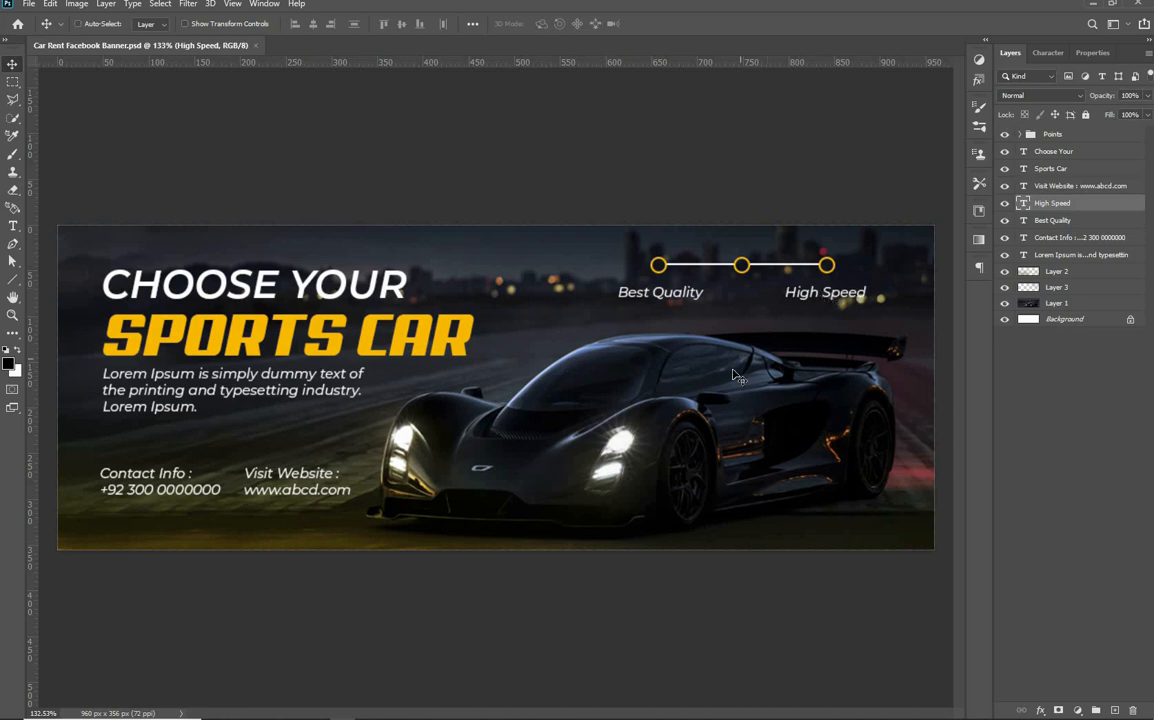
{"action": "scroll", "coordinate": [733, 374], "scroll_direction": "down", "scroll_amount": 3}
{"action": "scroll", "coordinate": [733, 374], "scroll_direction": "up", "scroll_amount": 1}
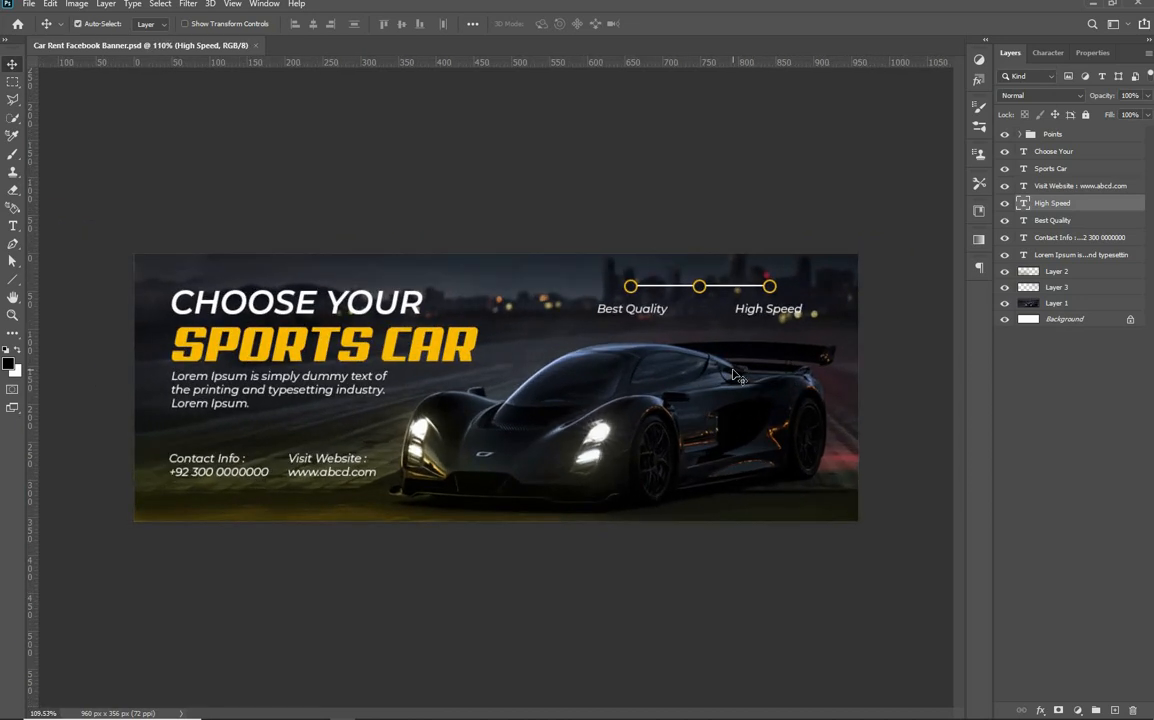